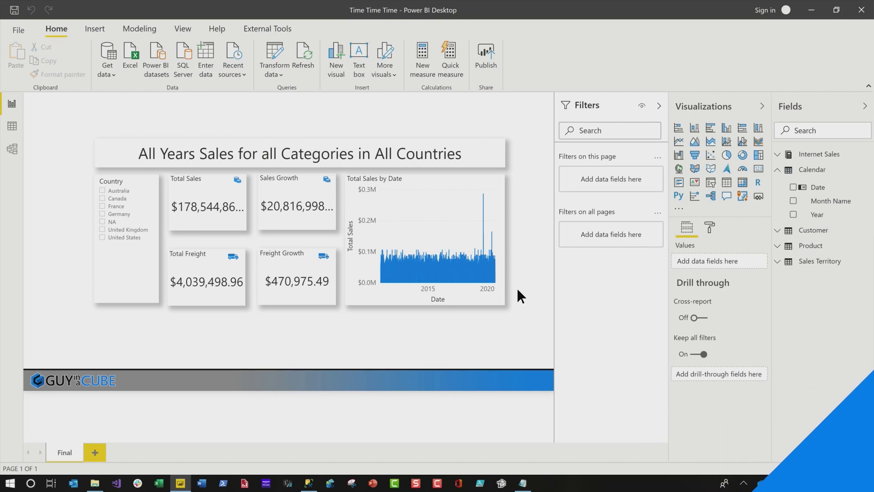
Add a calculated column named Days From Today to the Calendar table and begin its formula with DATEDIFF
left_click(815, 170)
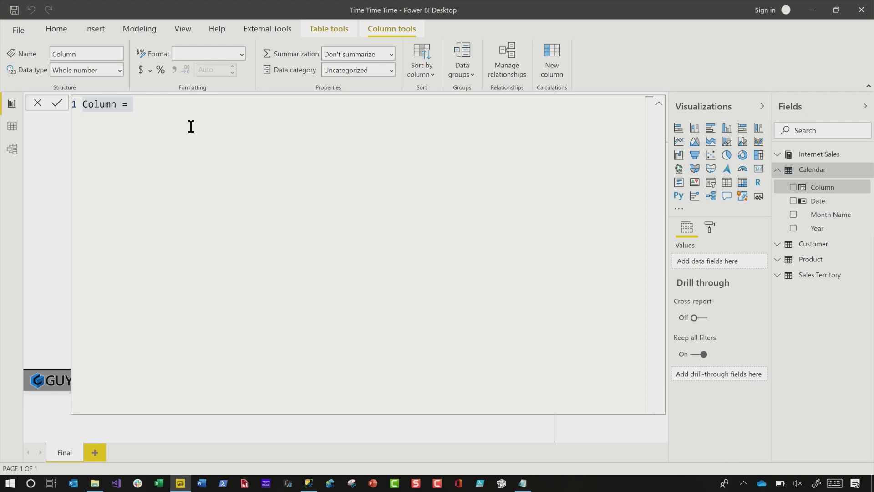
type("Days From Today ")
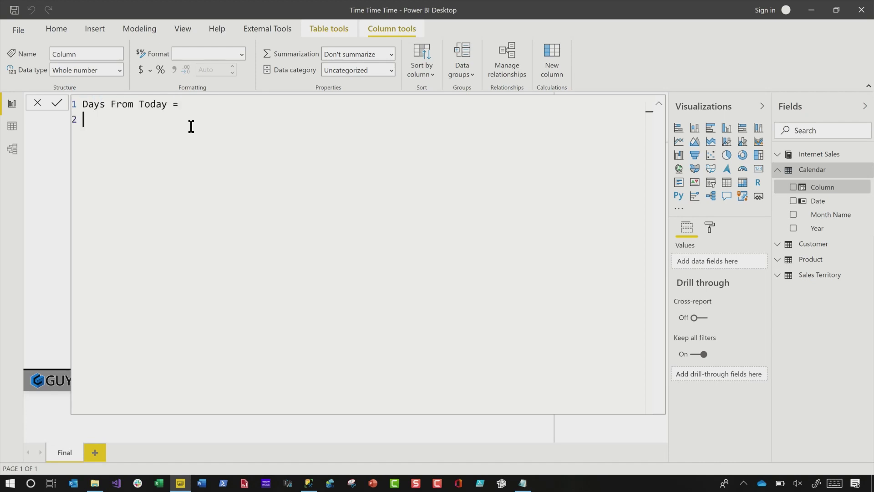
type("datediff")
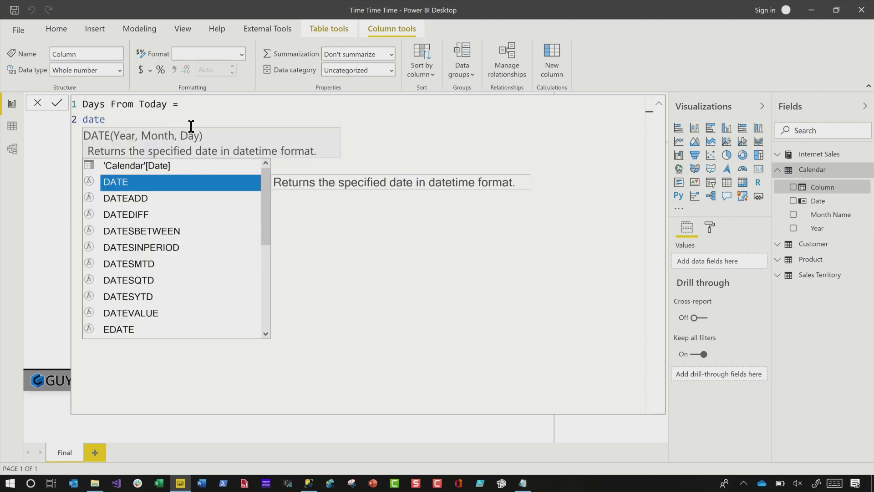
key("Tab")
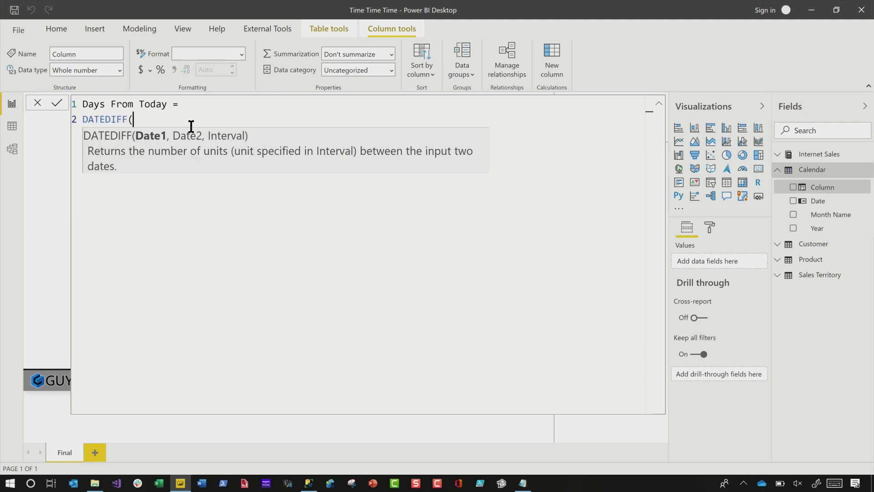
key("shift+Return")
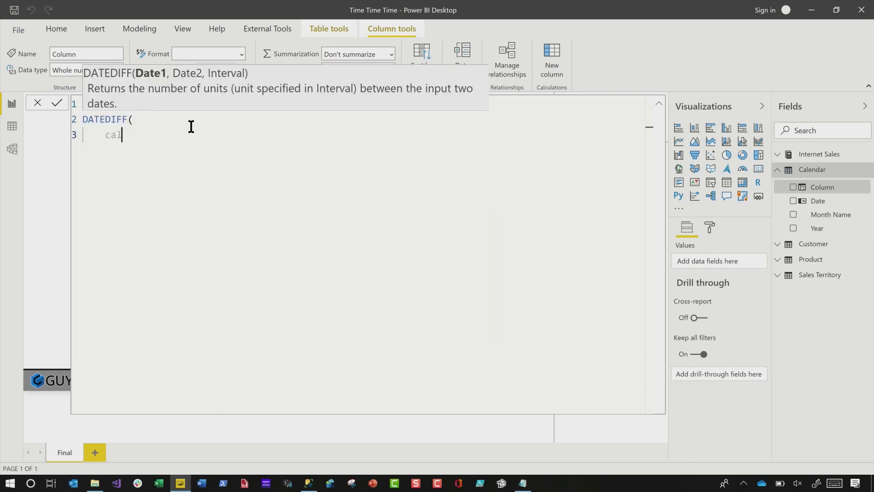
Supply 'Calendar'[Date] and TODAY() as the two dates of the DATEDIFF function, each on its own line
type("cal")
key("Down")
key("Down")
key("Down")
key("Down")
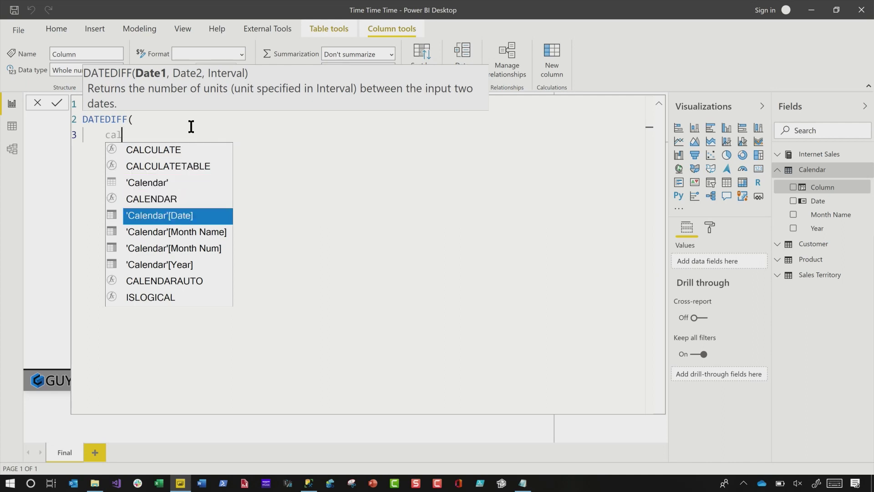
key("Tab")
type(",")
key("shift+Return")
type("to")
key("Tab")
type("<")
key("BackSpace")
type(",")
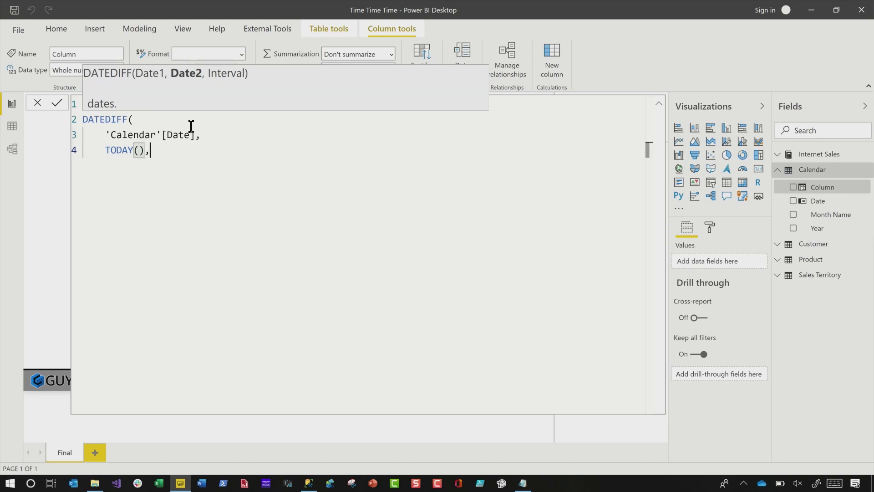
Finish the DATEDIFF formula with the DAY interval, commit the Days From Today column and collapse the formula editor
key("shift+Return")
key("Tab")
key("shift+Return")
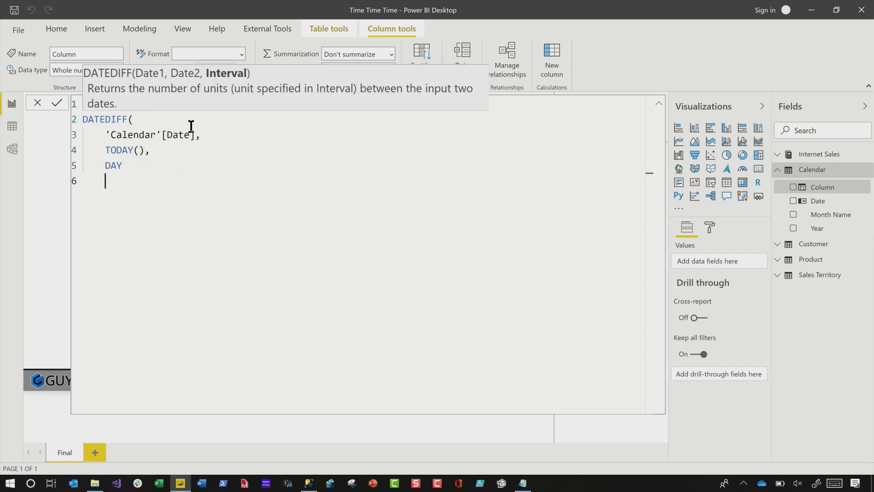
key("BackSpace")
type(")")
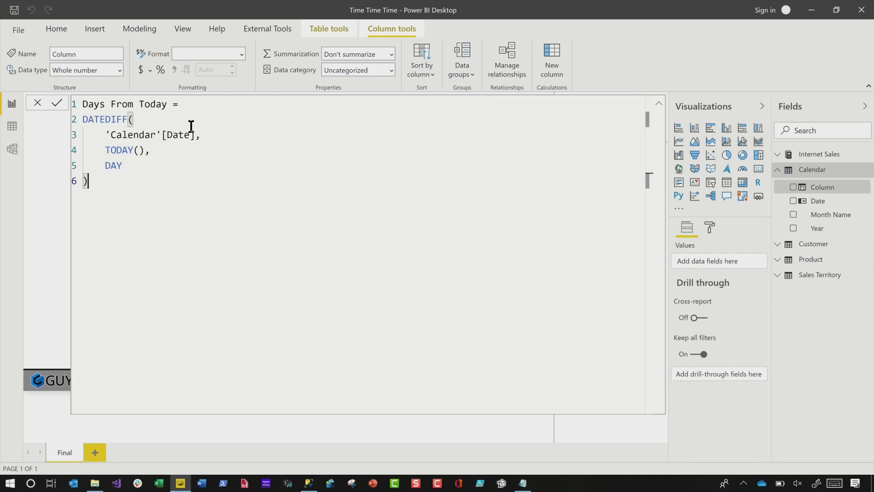
left_click(57, 103)
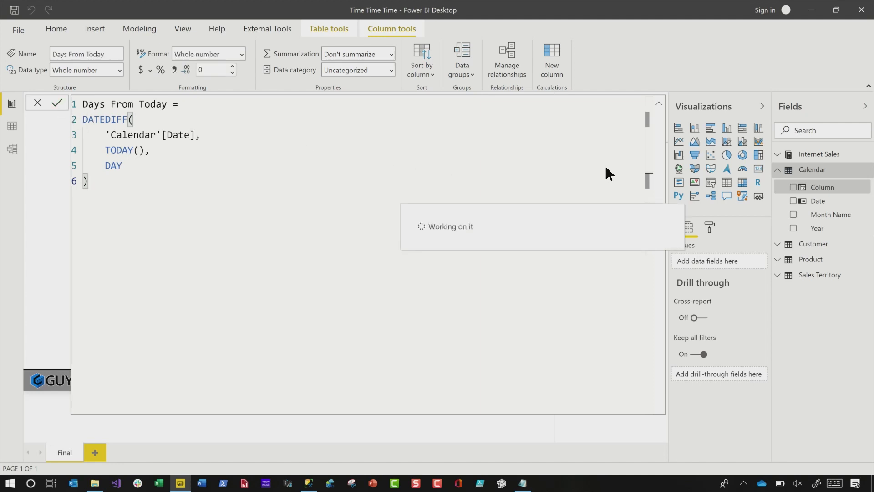
left_click(659, 105)
Show the Calendar table's rows in the data view and sort them by Date in descending order
left_click(12, 128)
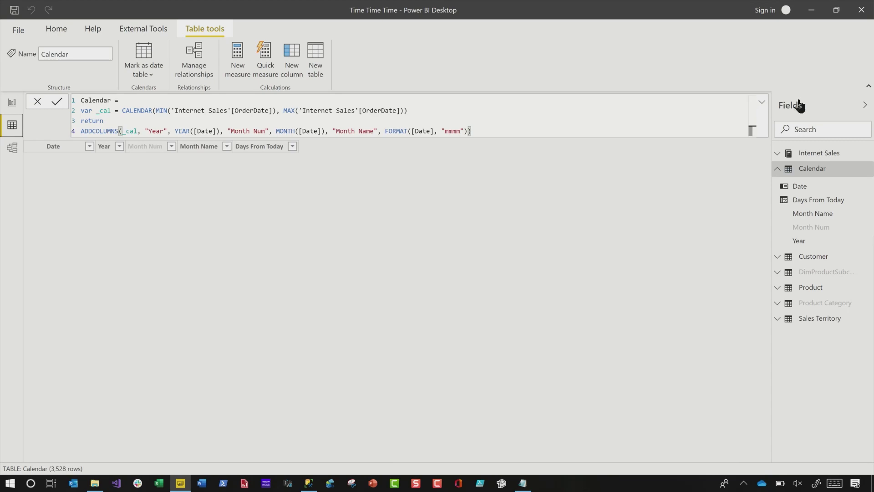
left_click(805, 170)
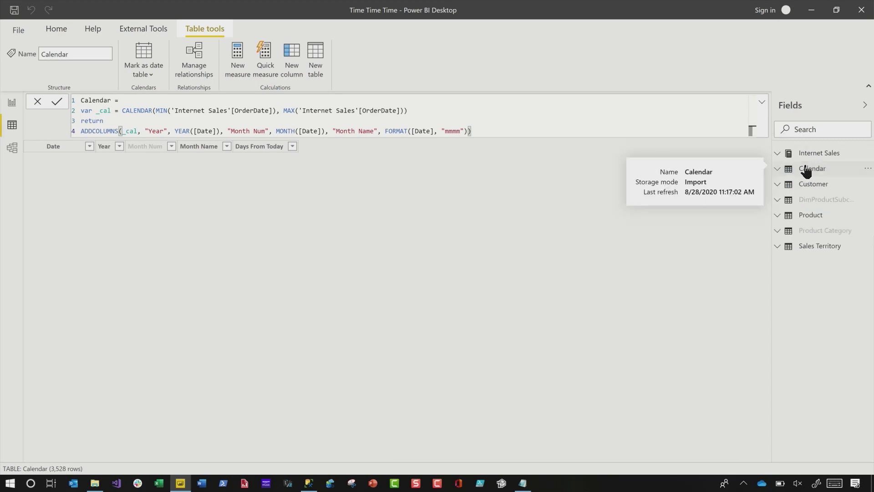
left_click(819, 197)
left_click(819, 184)
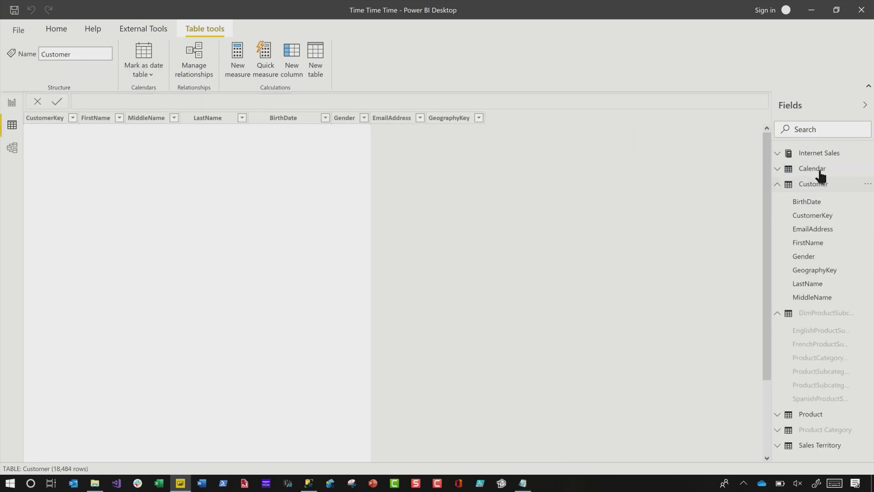
left_click(815, 170)
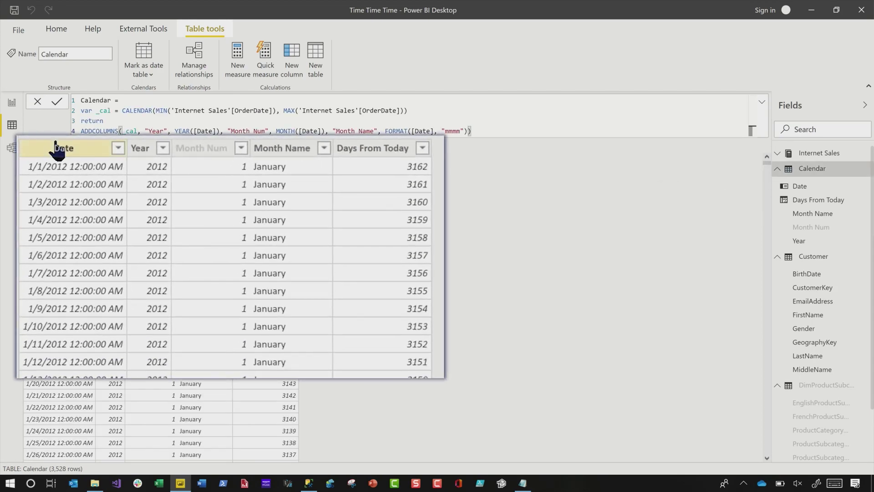
right_click(56, 145)
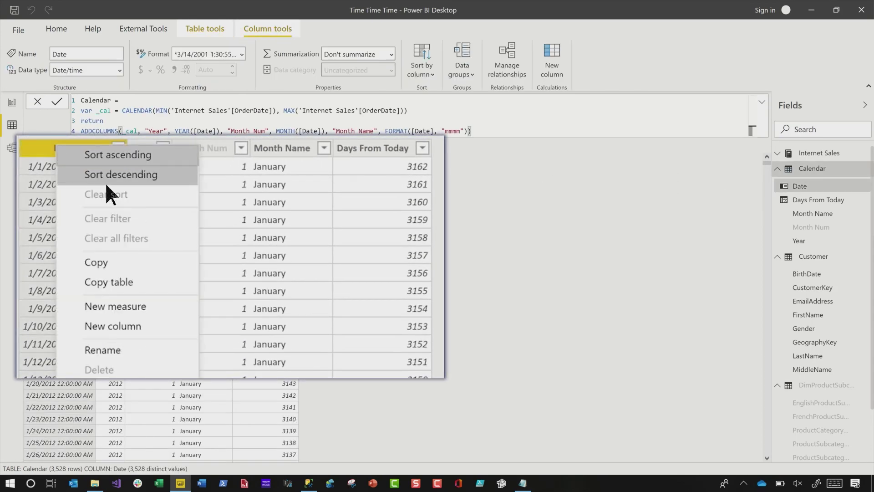
left_click(107, 181)
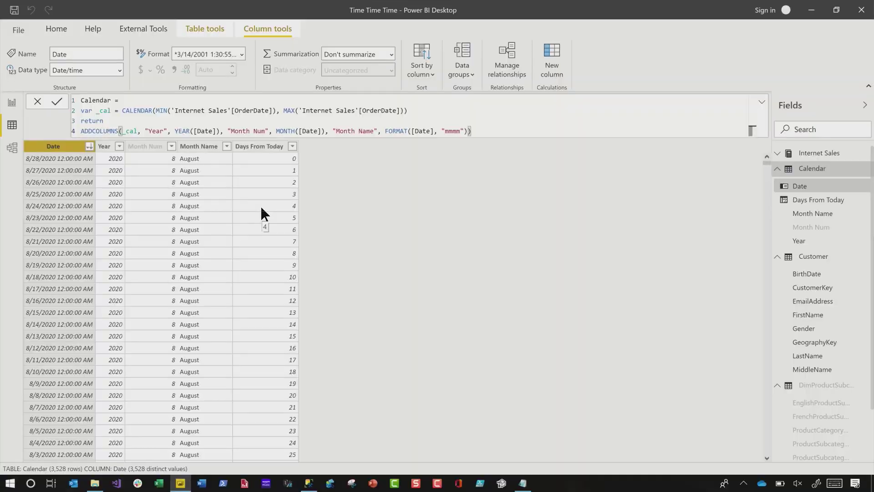
Add another calculated column named Yesterday to the Calendar table and begin its formula with IF
left_click(762, 106)
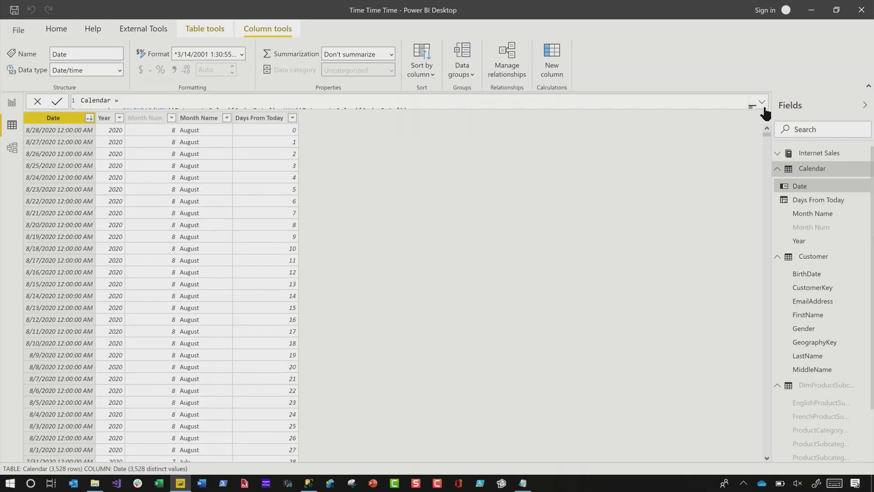
left_click(548, 63)
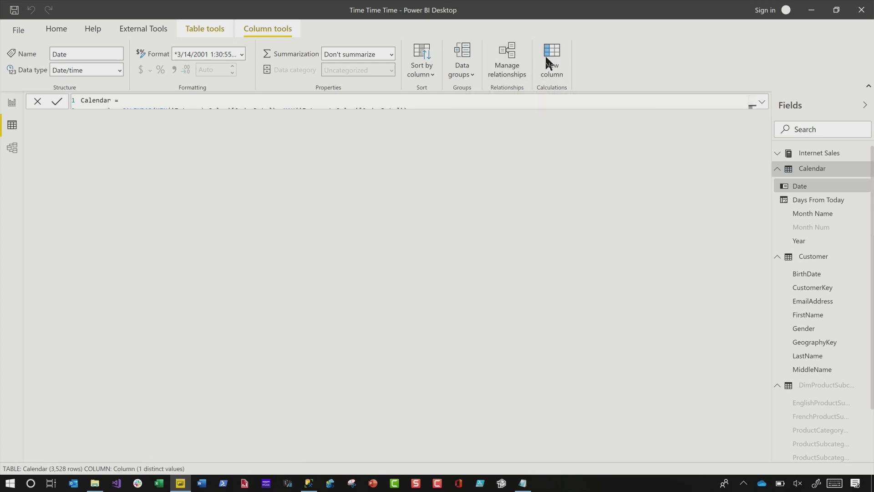
left_click(763, 103)
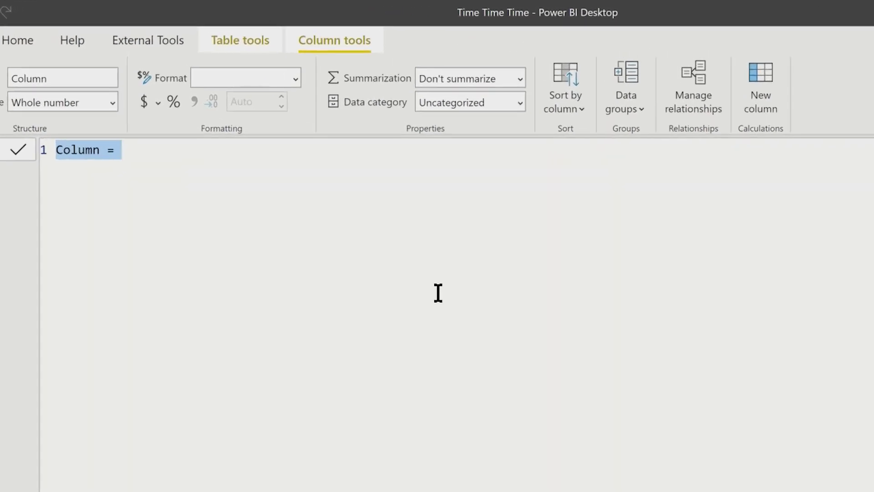
type("Yes")
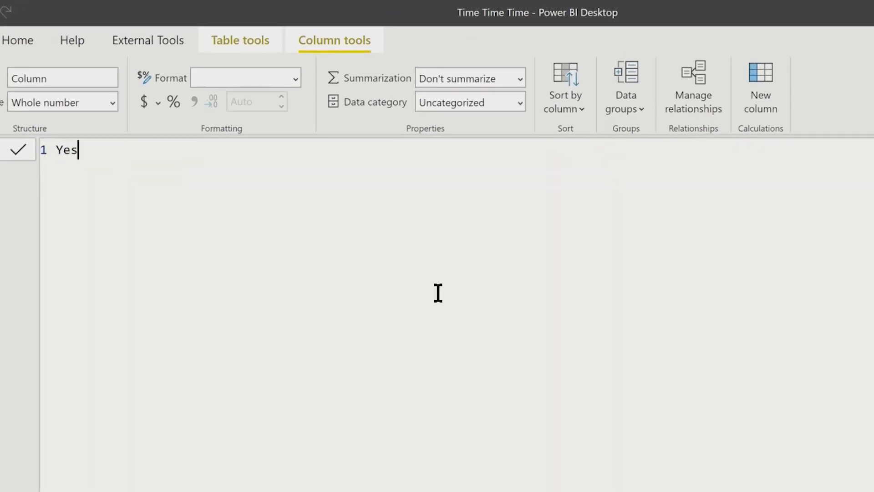
type("terday = IF(")
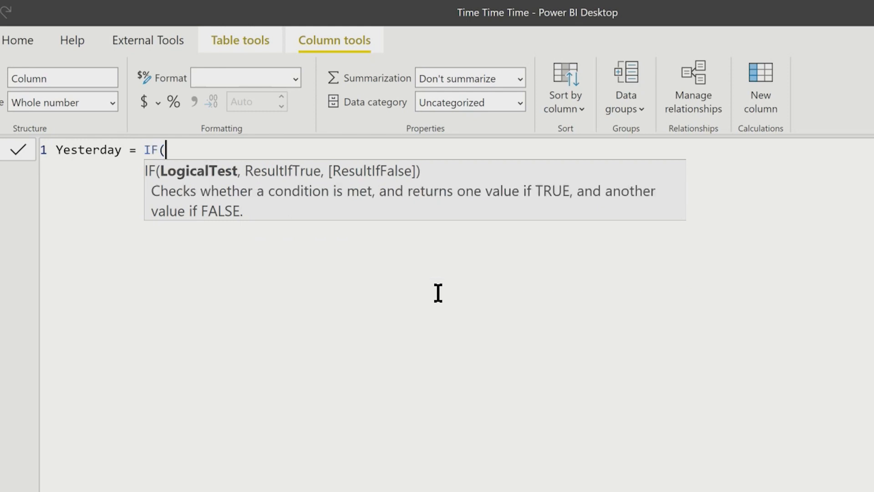
Complete the IF formula to return "Yes" when 'Calendar'[Days From Today]=1 and "No" otherwise, and commit the column
type("cal")
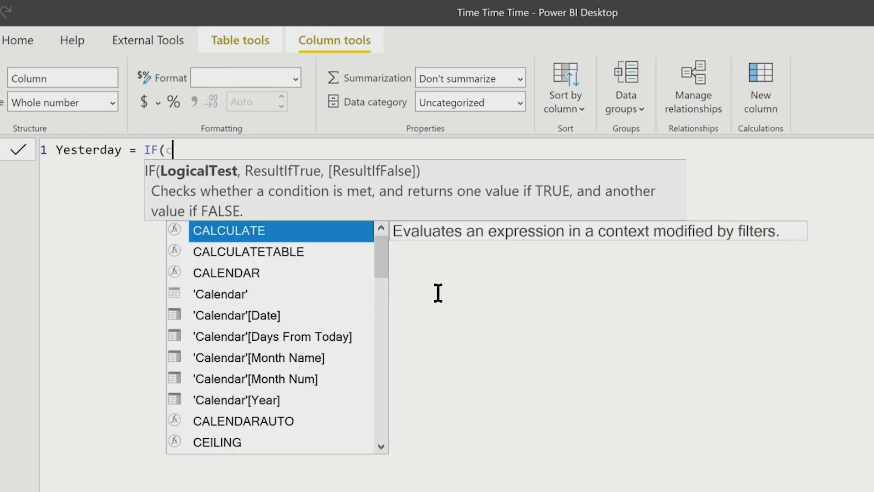
key("Down")
key("Down")
key("Down")
key("Tab")
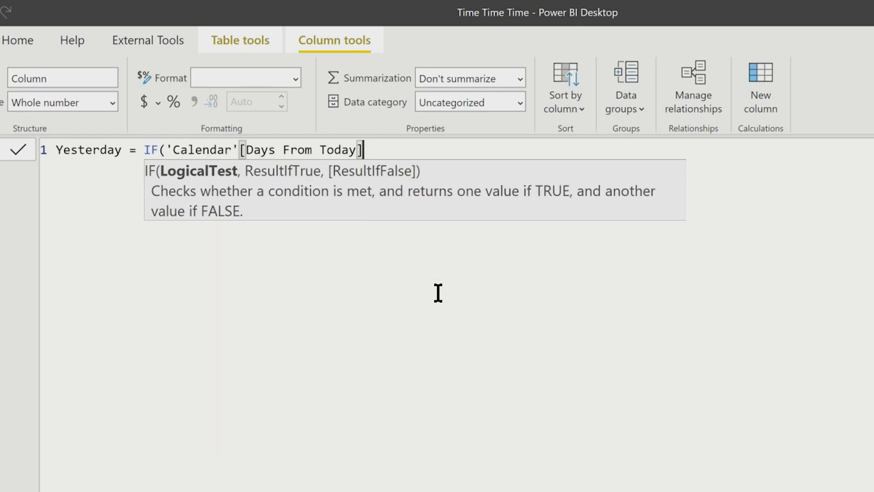
type("=1, \"Yes\"")
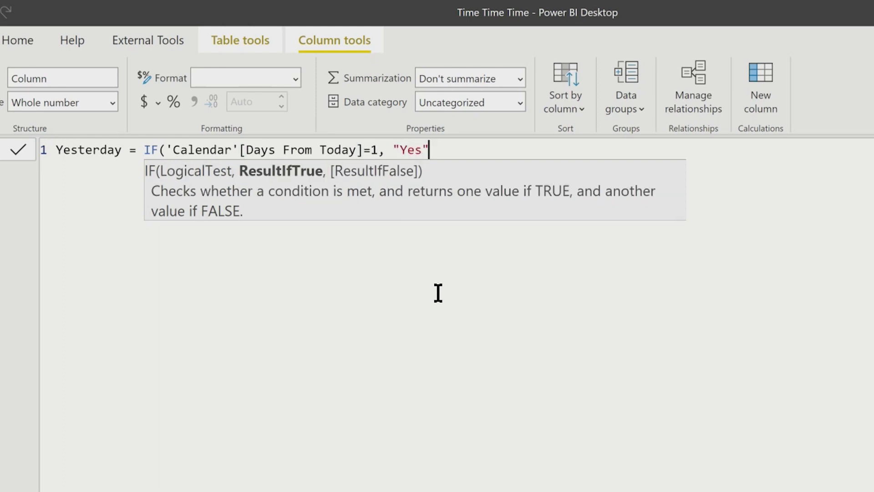
type(", \"No\")")
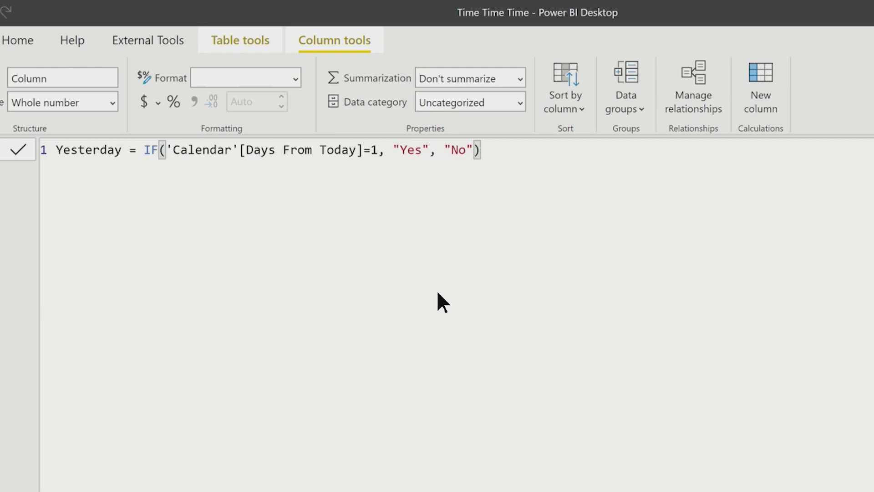
key("Return")
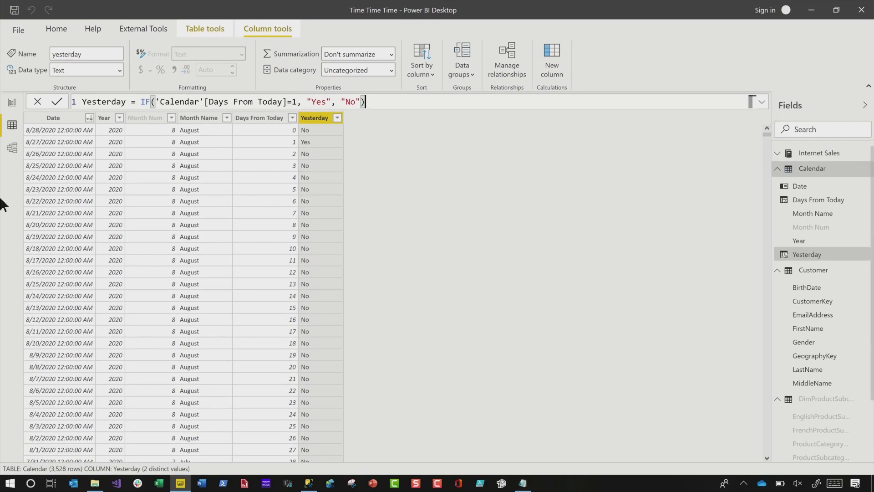
Return to the report and filter the whole page by the Yesterday field, keeping only Yes
left_click(15, 101)
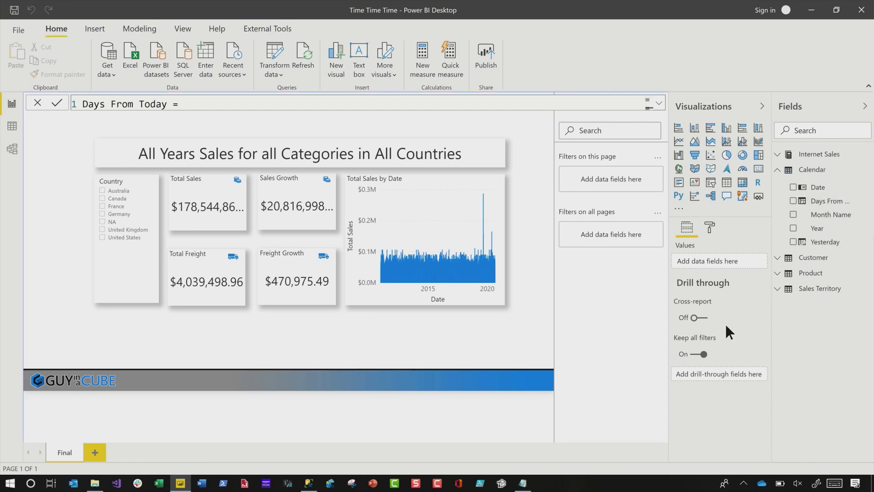
left_click_drag(825, 241, 589, 179)
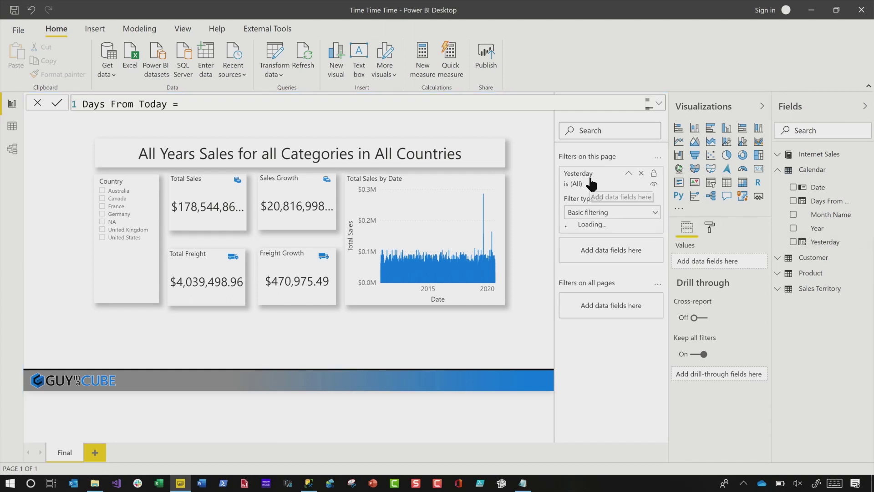
left_click(573, 270)
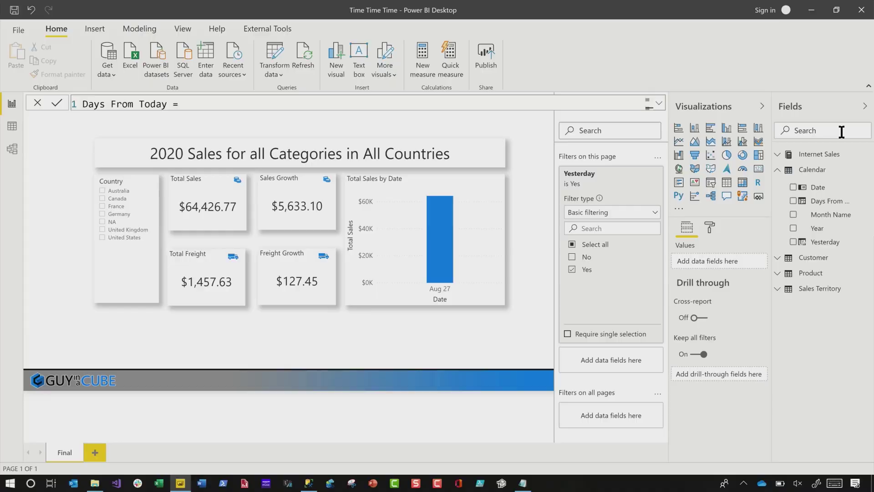
Add a Last Month column to Calendar returning "Yes" when DATEDIFF('Calendar'[Date], TODAY(), MONTH) = 1, otherwise "No"
right_click(811, 170)
key("Escape")
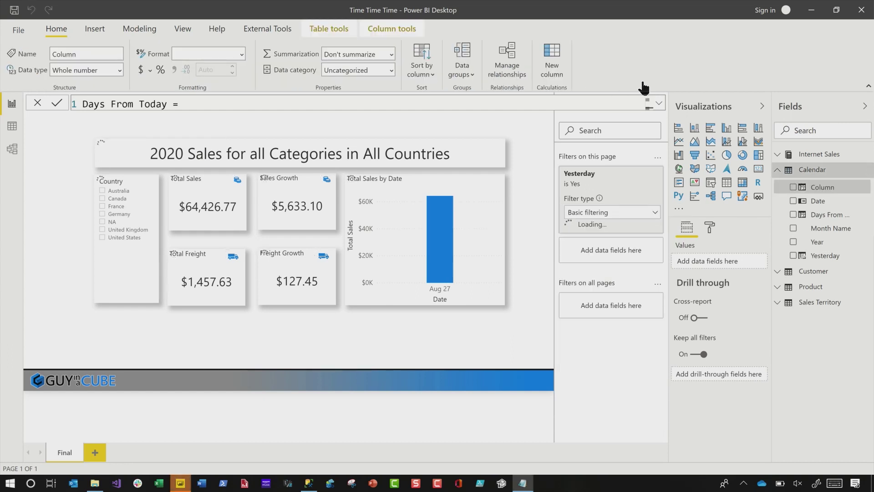
left_click(659, 104)
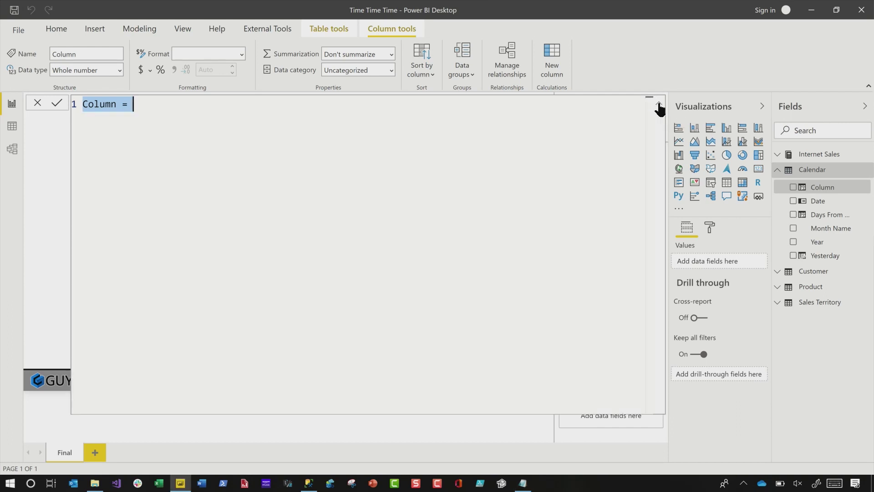
type("Last Month = IF (     DATEDIFF (         'Calendar'[Date],         TODAY (),         MONTH     ) = 1,     \"Yes\",     \"No\" )")
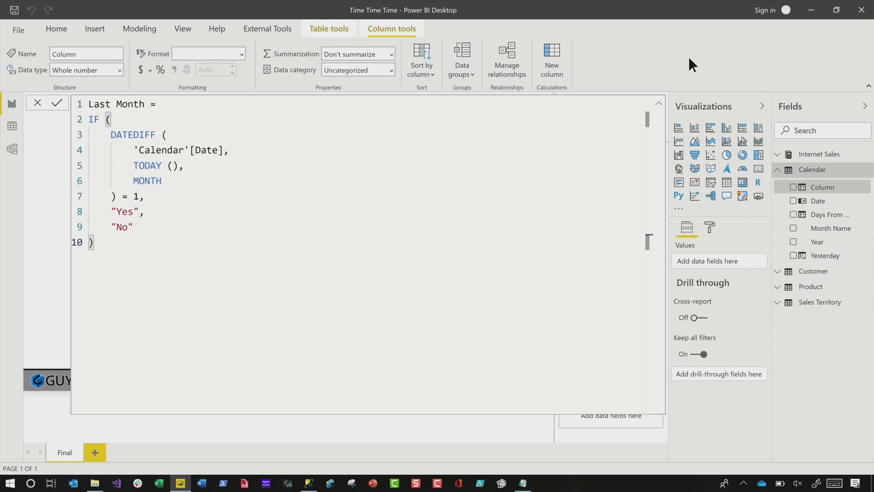
left_click(661, 103)
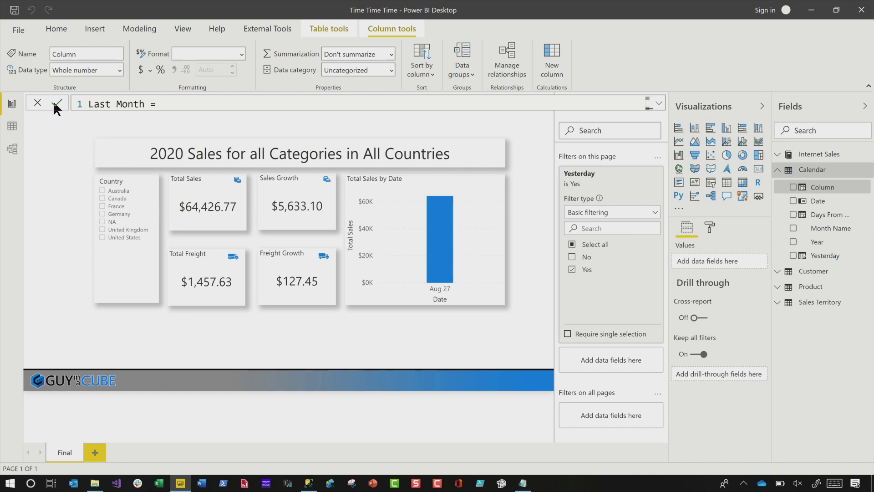
key("Return")
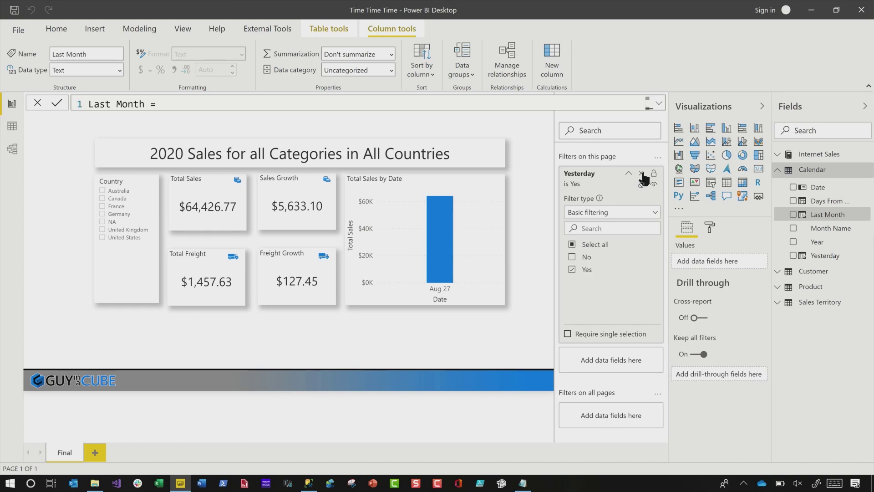
Remove the Yesterday filter from the page-level filters
left_click(642, 174)
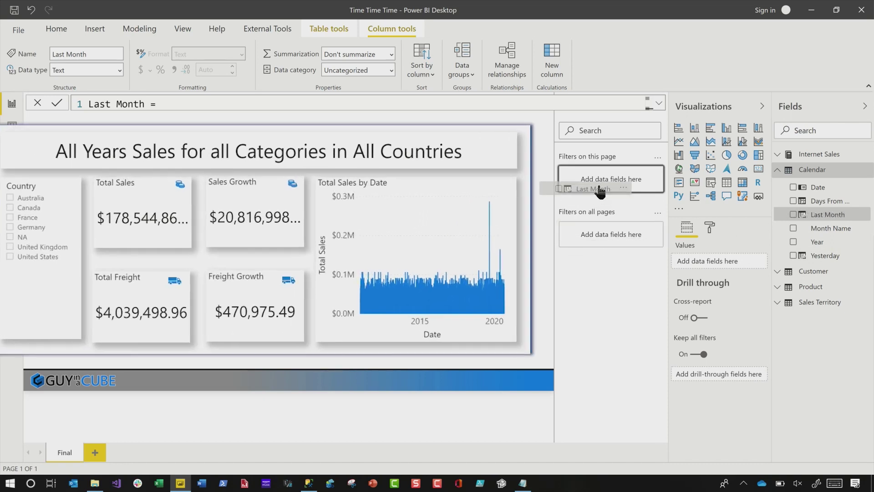
Filter the whole report page by the Last Month field, keeping only Yes
left_click_drag(604, 182, 604, 182)
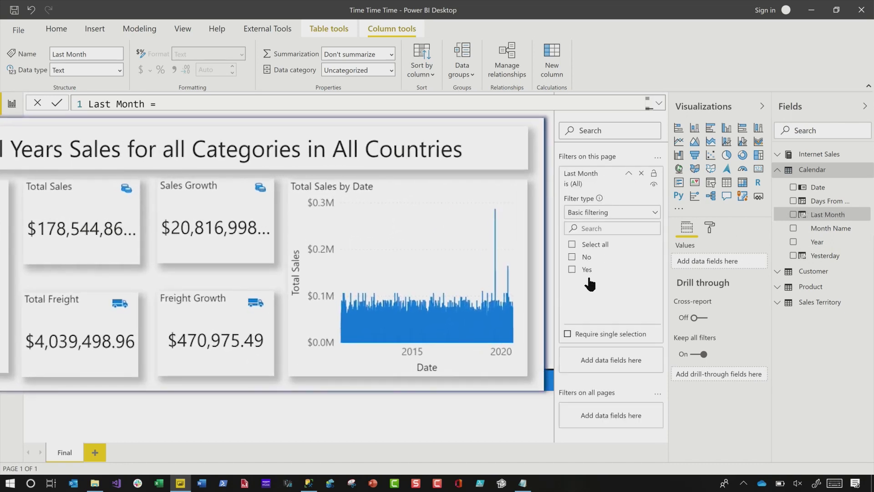
left_click(573, 270)
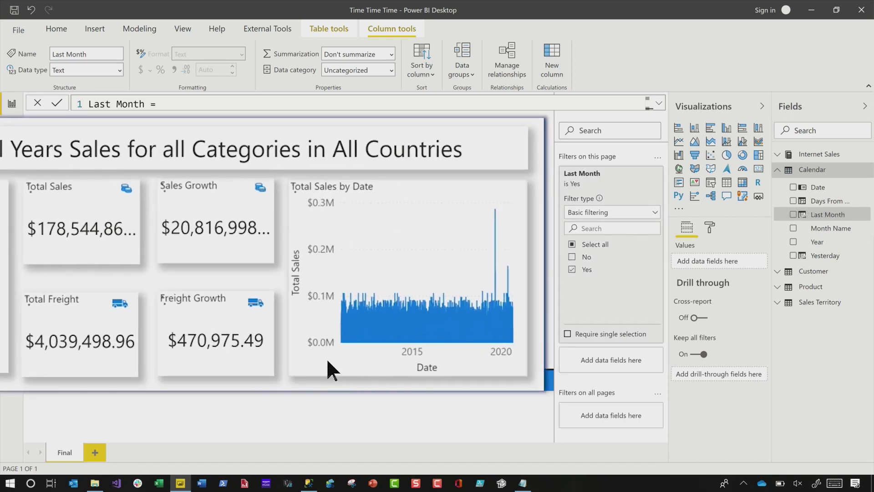
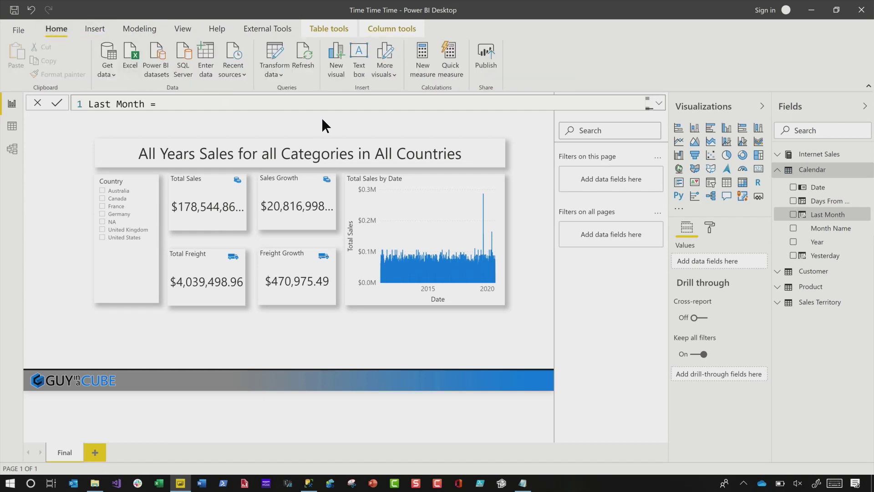
Create a calculated table Time Periods with variables _today as MAX('Internet Sales'[OrderDate]) and _thisyear, _thismonth, _thisday as its YEAR, MONTH and DAY
left_click(138, 33)
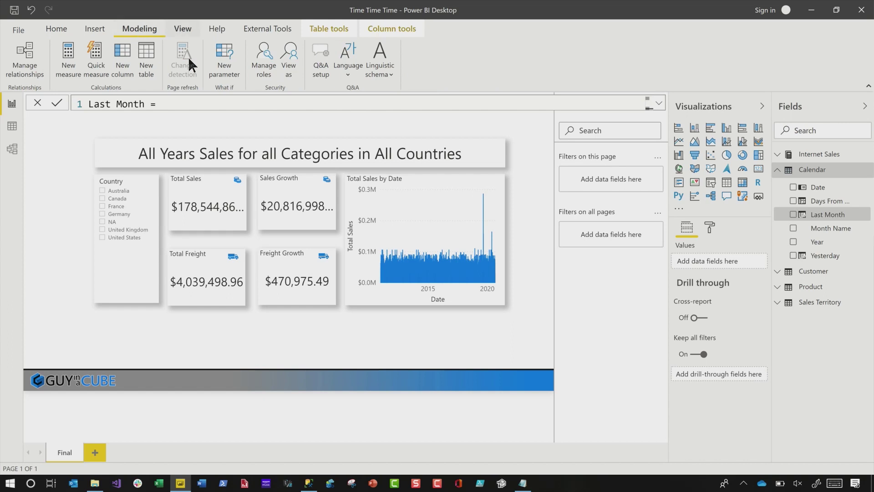
left_click(149, 64)
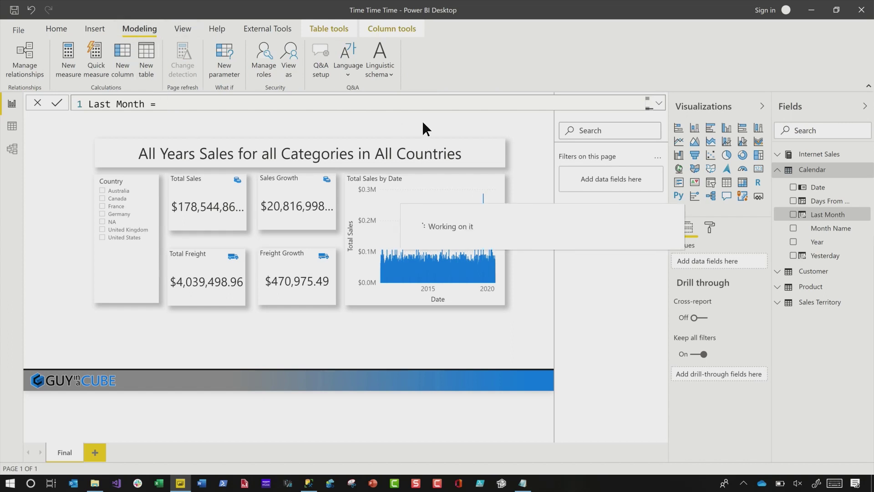
left_click(658, 105)
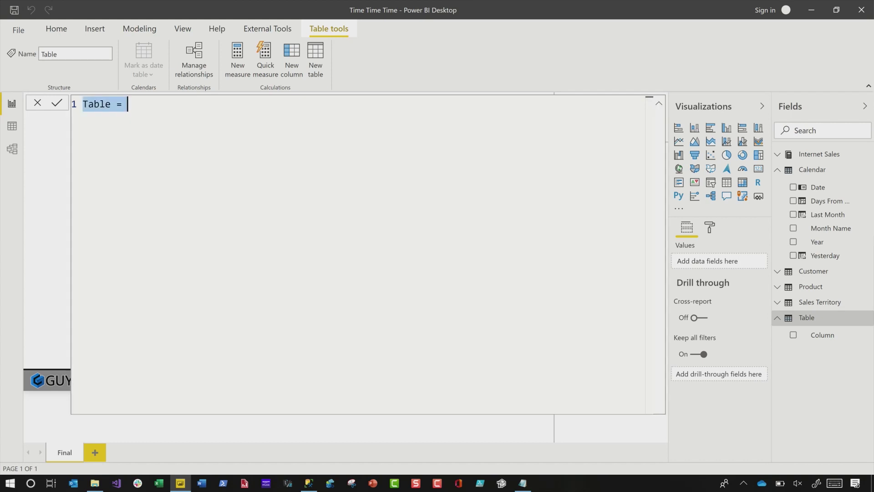
key("alt+Tab")
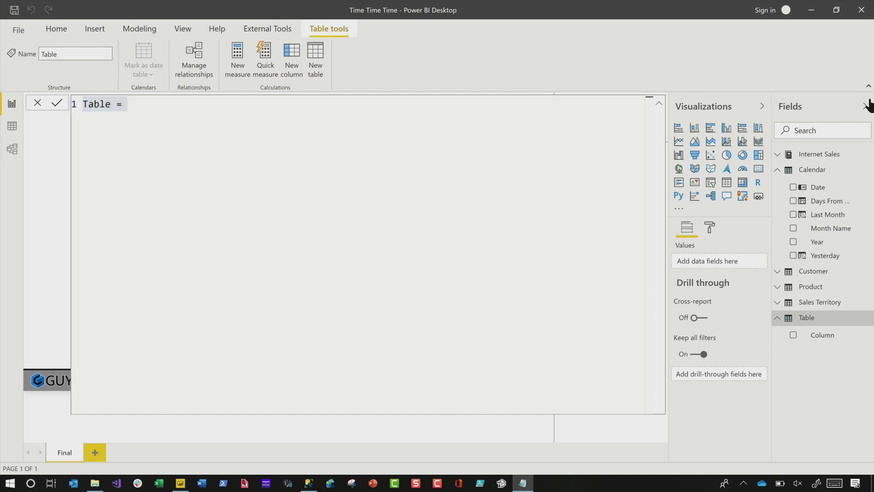
left_click(162, 117)
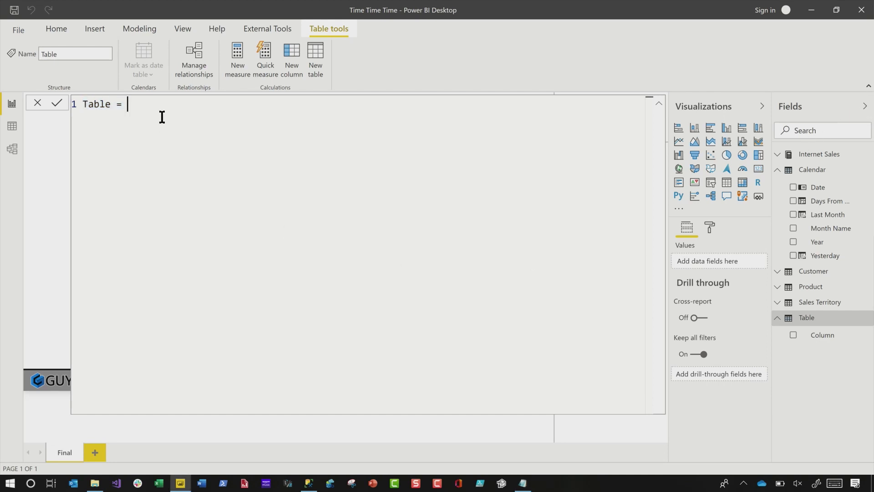
key("ctrl+a")
type("Time Periods = VAR _today =     MAX ( 'Internet Sales'[OrderDate] ) VAR _thisyear =     YEAR ( _today ) VAR _thismonth =     MONTH ( _today ) VAR _thisday =     DAY ( _today )")
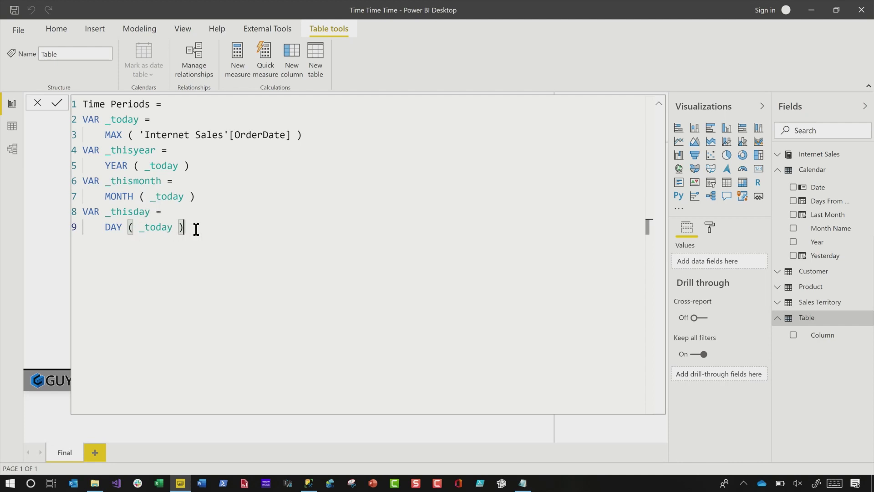
End the Time Periods formula with RETURN {_today} and commit the table
key("Return")
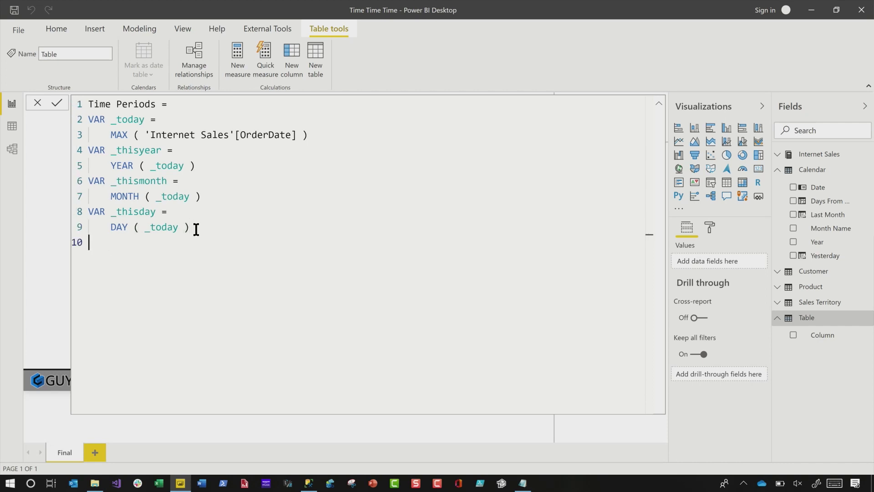
type("RETURN")
key("Return")
type("{}")
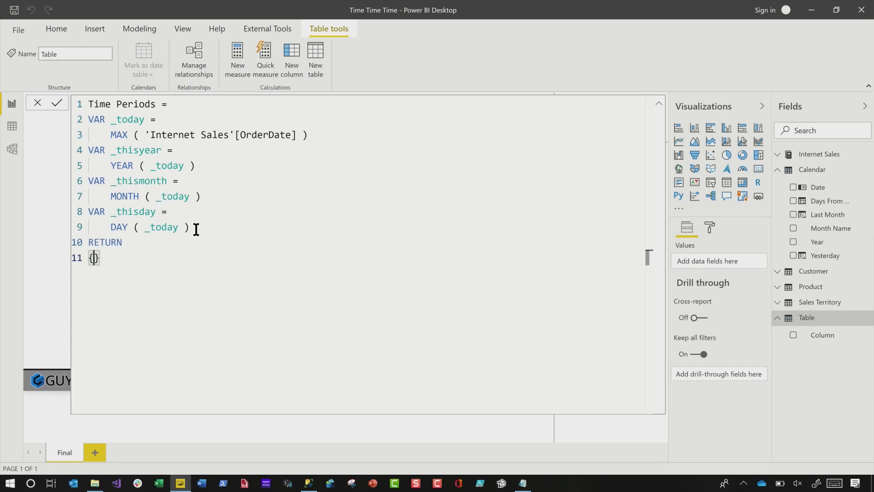
type("_T")
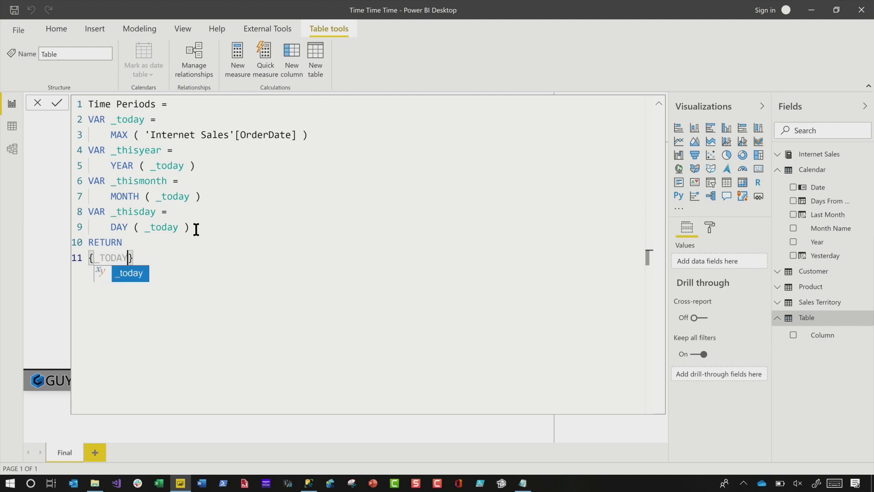
key("BackSpace")
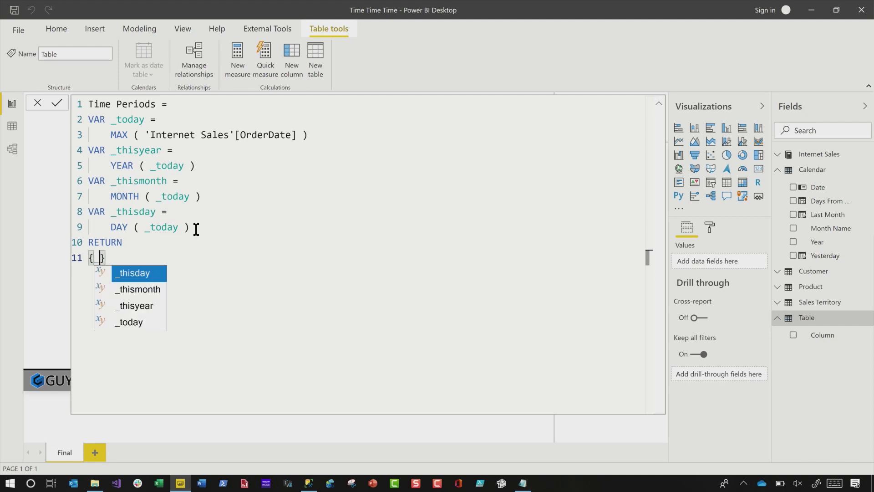
key("Down")
key("Down")
key("Down")
key("Tab")
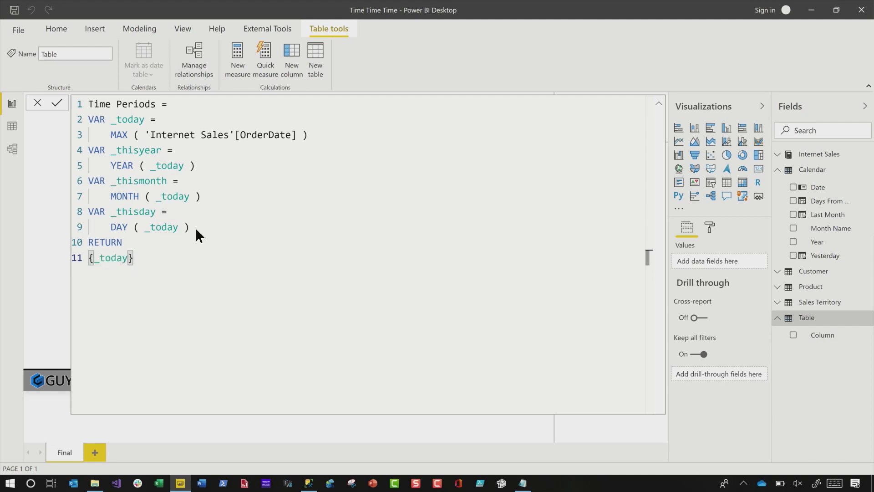
key("Return")
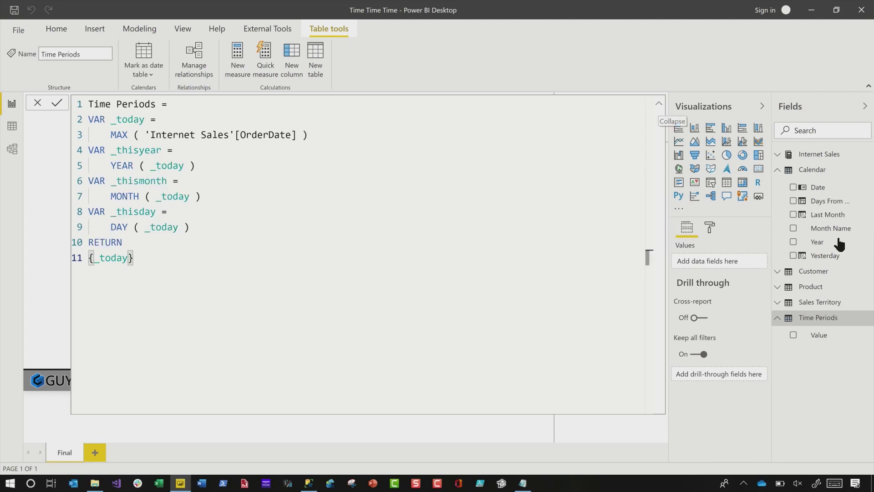
Switch to the data view and examine the contents of the Time Periods table
left_click(20, 127)
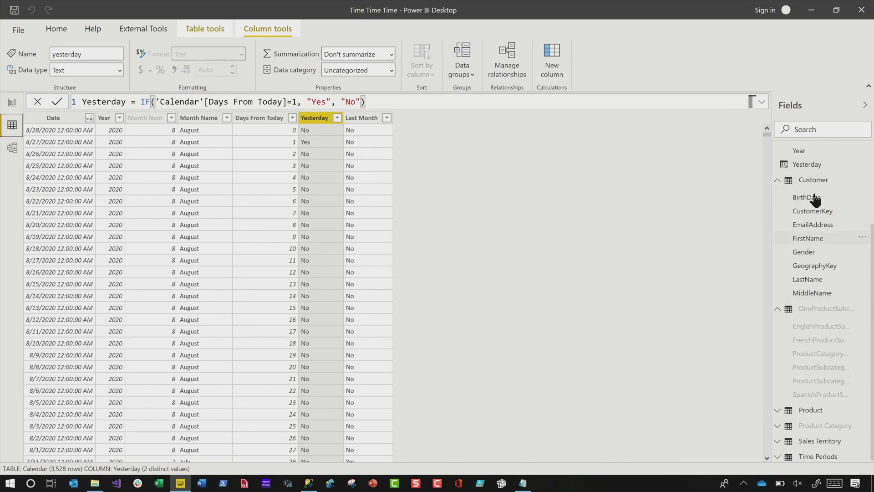
left_click(780, 181)
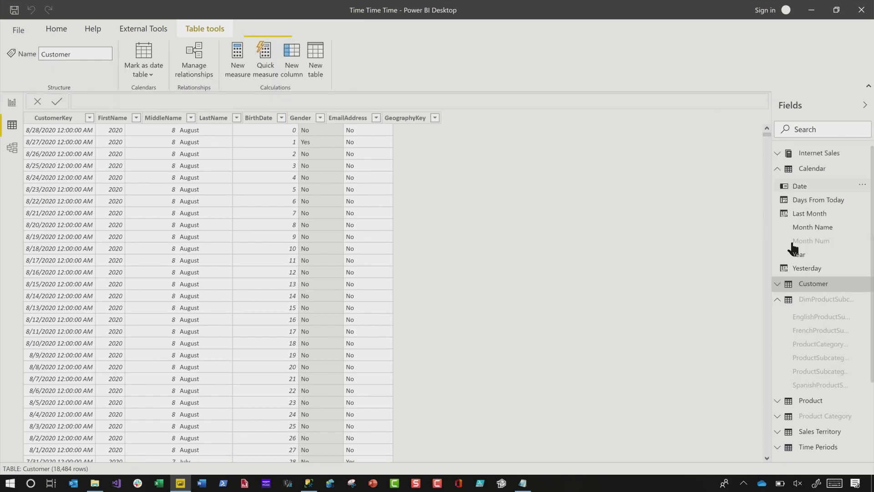
left_click(820, 448)
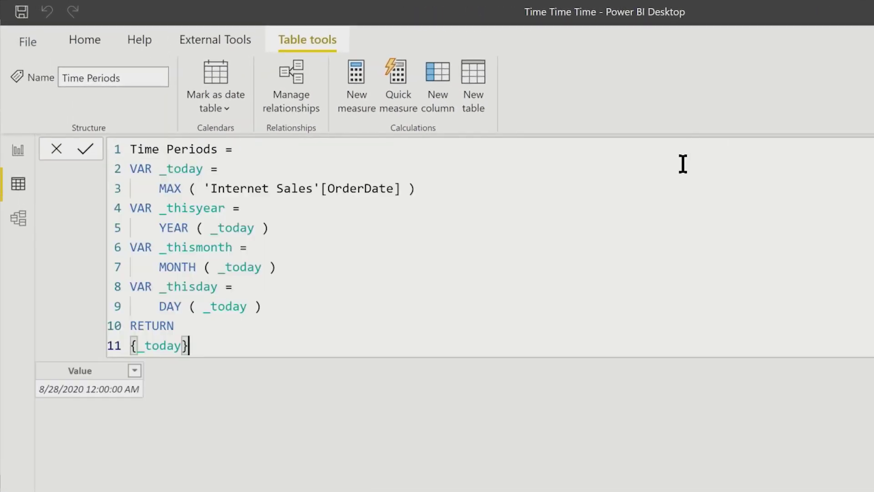
Change the value returned by the Time Periods formula to _thismonth and commit it
double_click(151, 347)
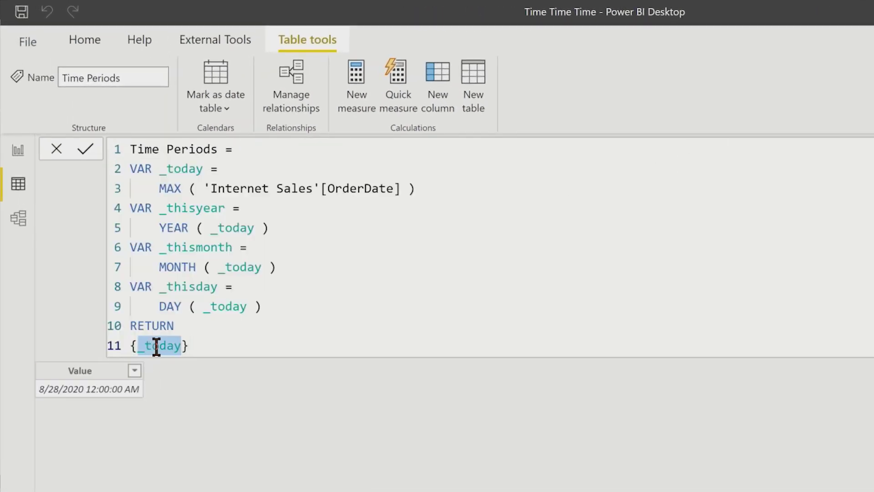
type("_this")
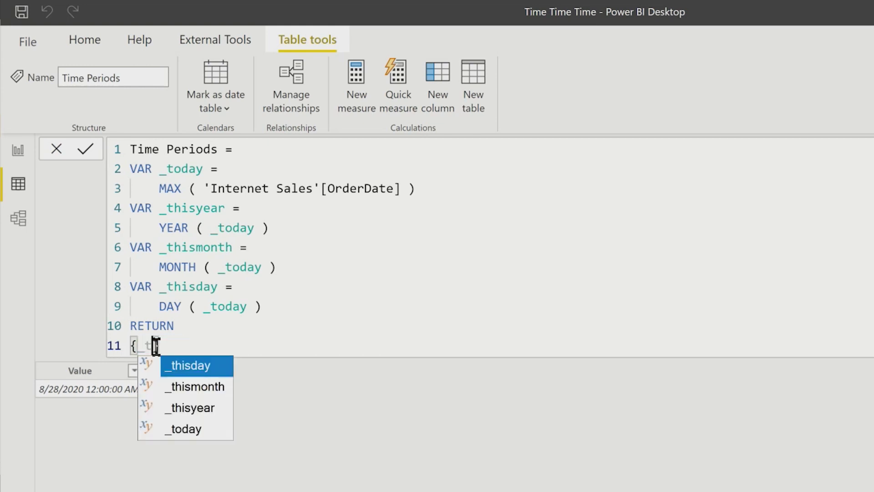
key("Down")
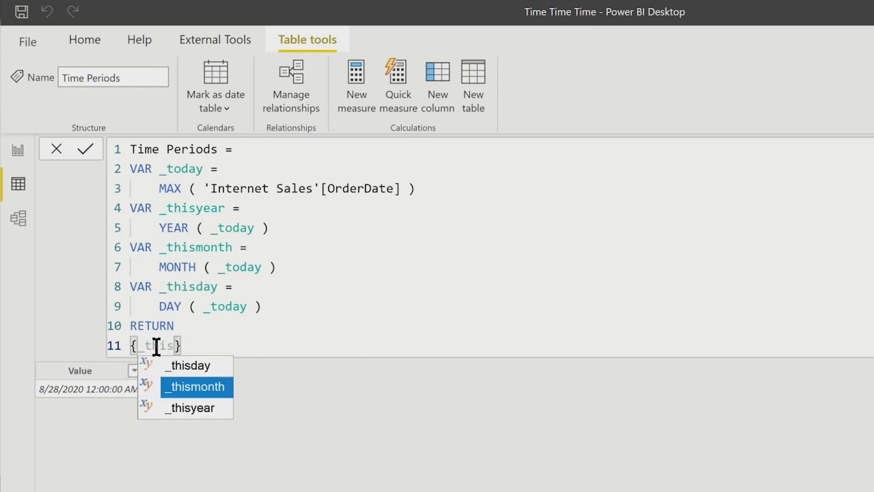
key("Tab")
key("Return")
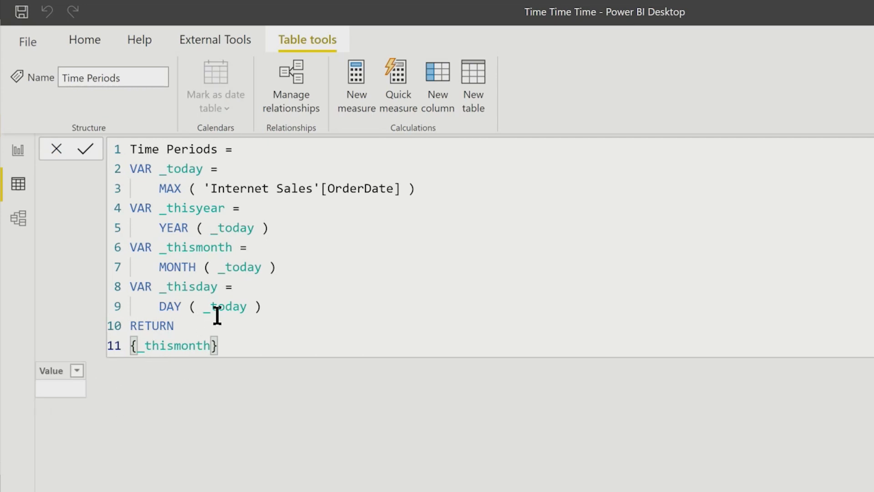
Make Time Periods return an ADDCOLUMNS/GENERATE expression with a "Yesterday" Period and an Axis Date series for _today - 1, and commit it
left_click(220, 333)
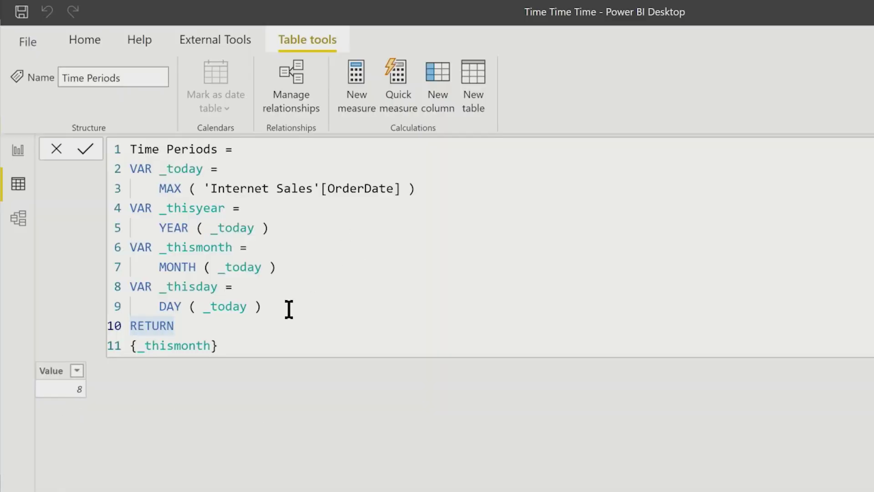
left_click_drag(248, 346, 132, 351)
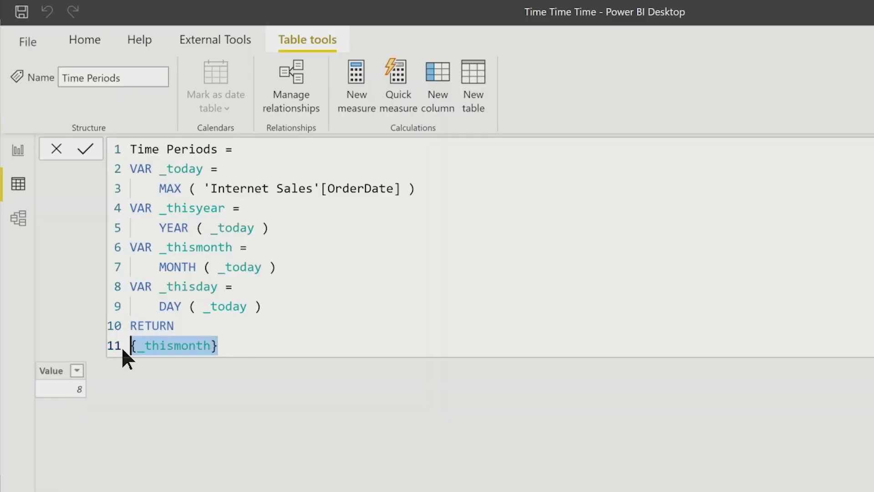
key("BackSpace")
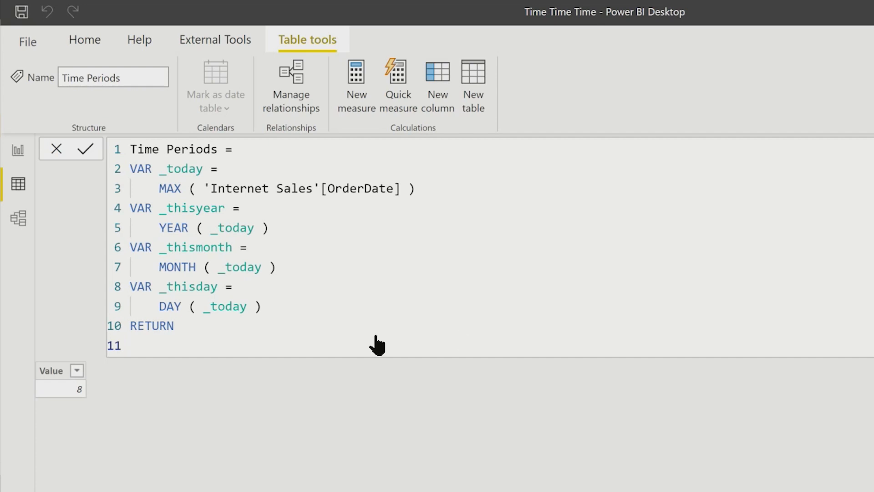
left_click_drag(178, 334, 79, 323)
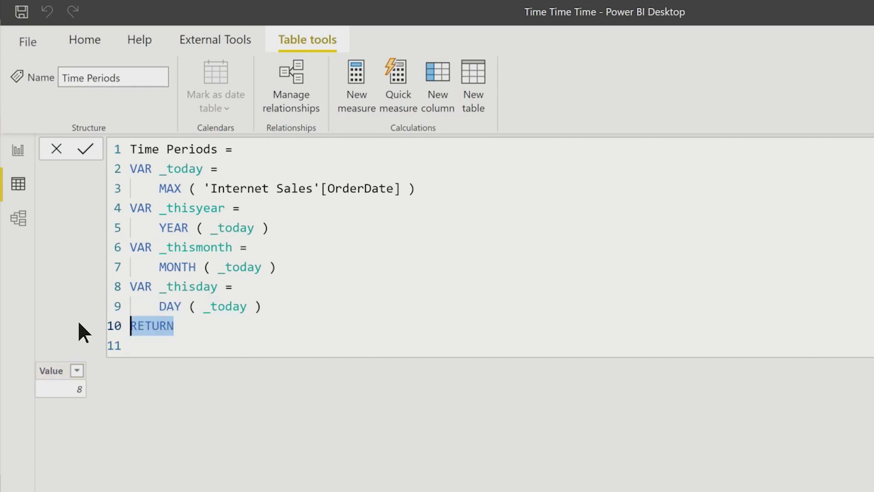
key("ctrl+v")
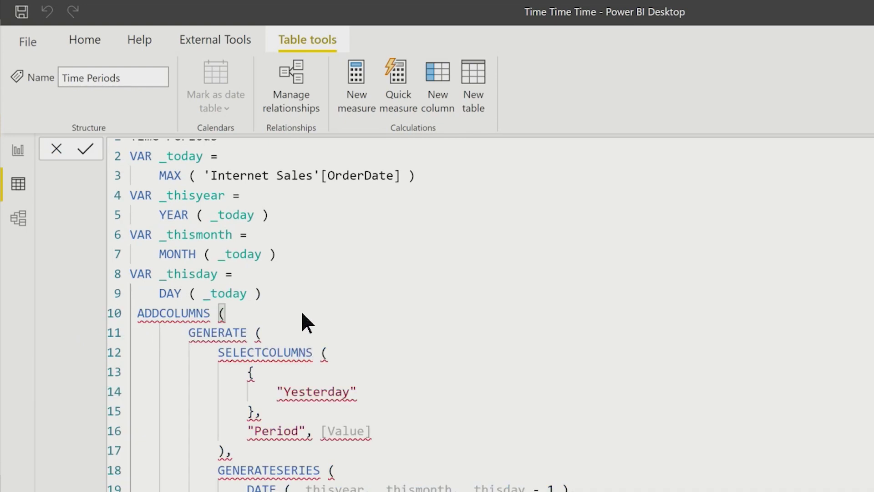
left_click(271, 291)
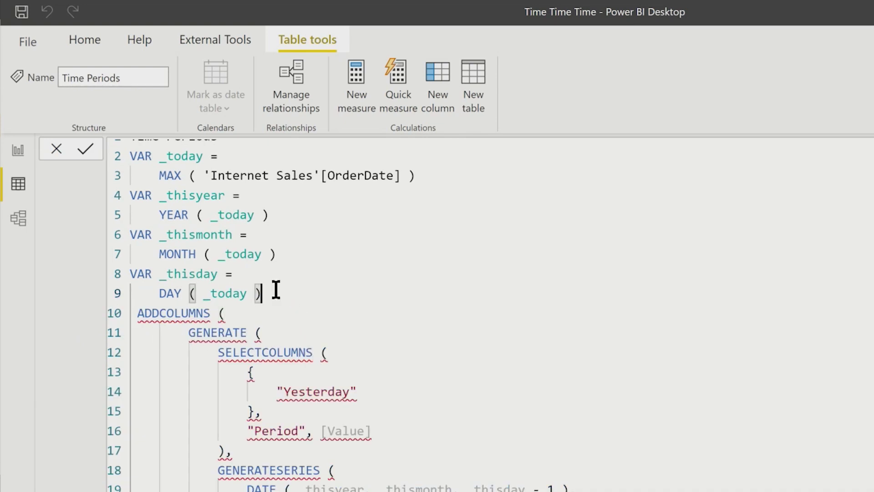
key("Return")
type("return")
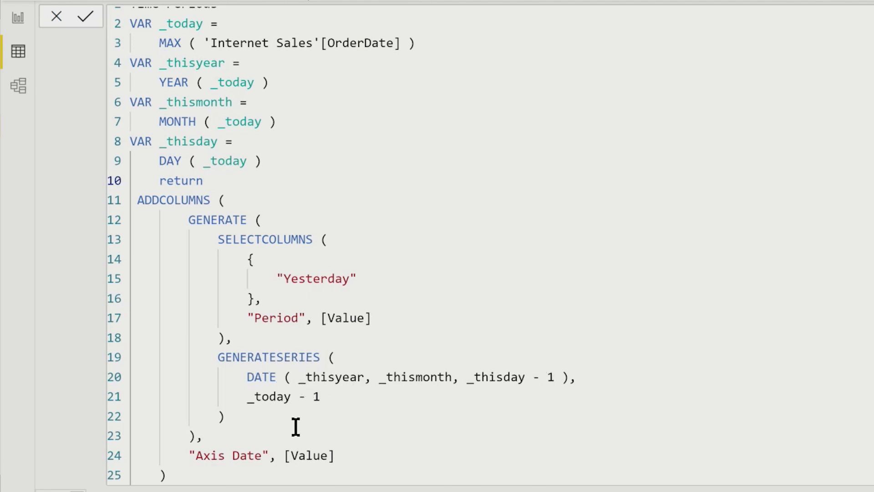
left_click(84, 21)
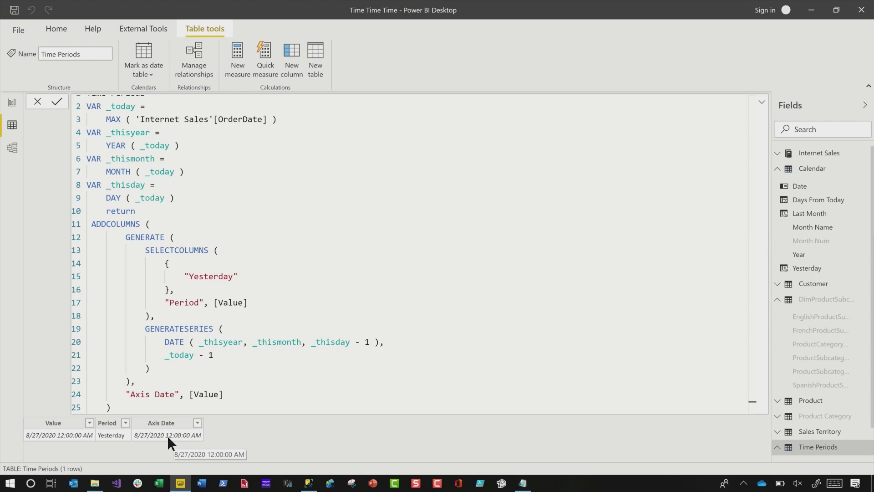
Replace the Time Periods formula with a UNION of Yesterday and Last Month series selecting Date, Period and Axis Date, commit it, and review the rows
scroll(235, 368, "down", 1)
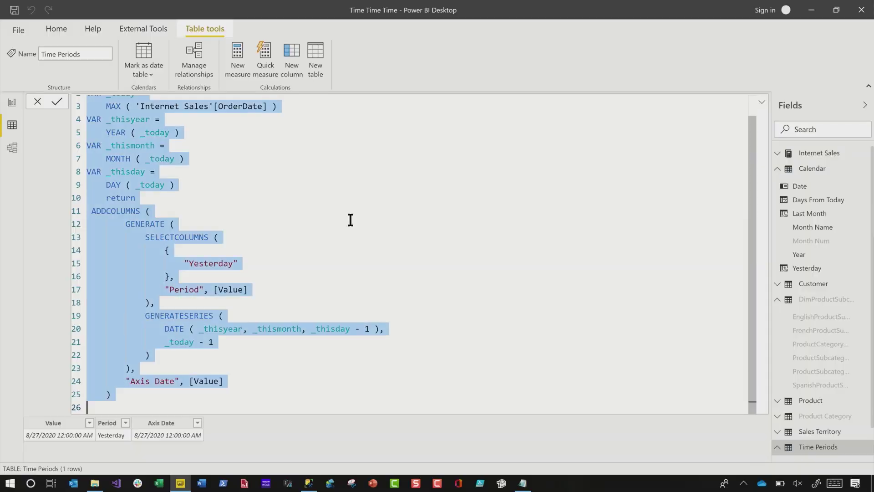
key("ctrl+v")
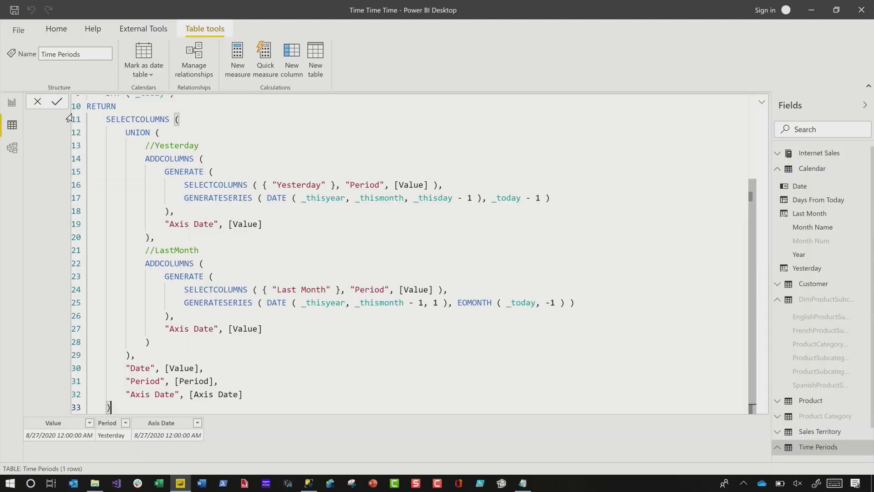
left_click(58, 101)
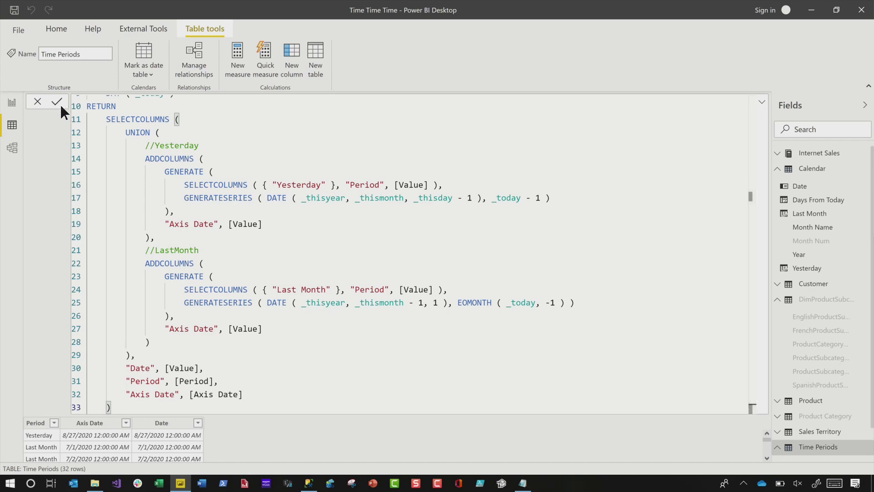
left_click(762, 102)
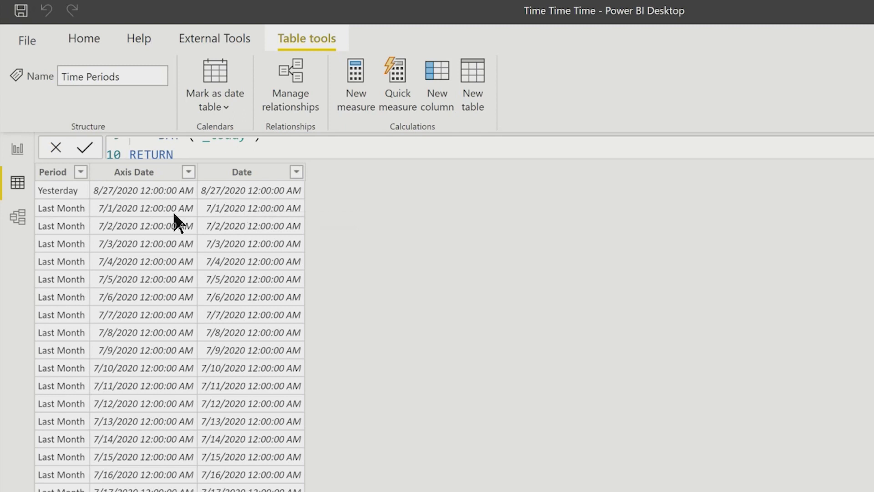
scroll(178, 231, "down", 3)
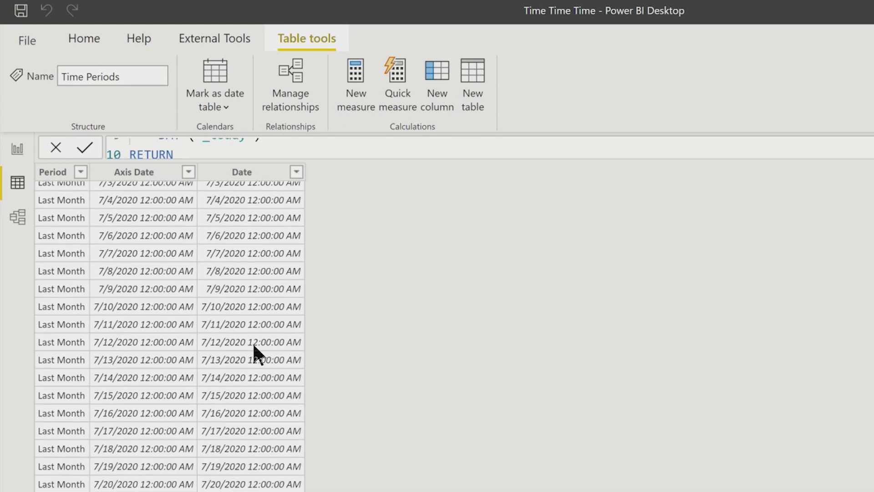
Switch to the model view and move the Time Periods table in among the other tables, below Product Category
scroll(248, 295, "up", 3)
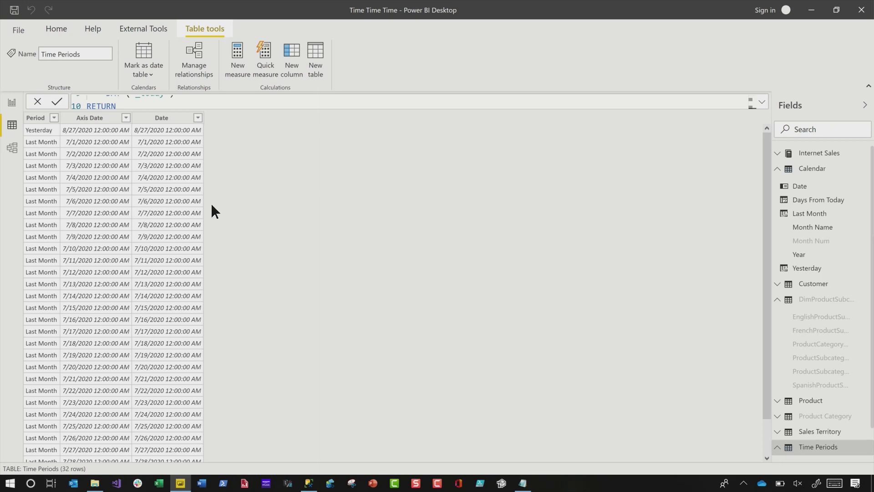
left_click(10, 151)
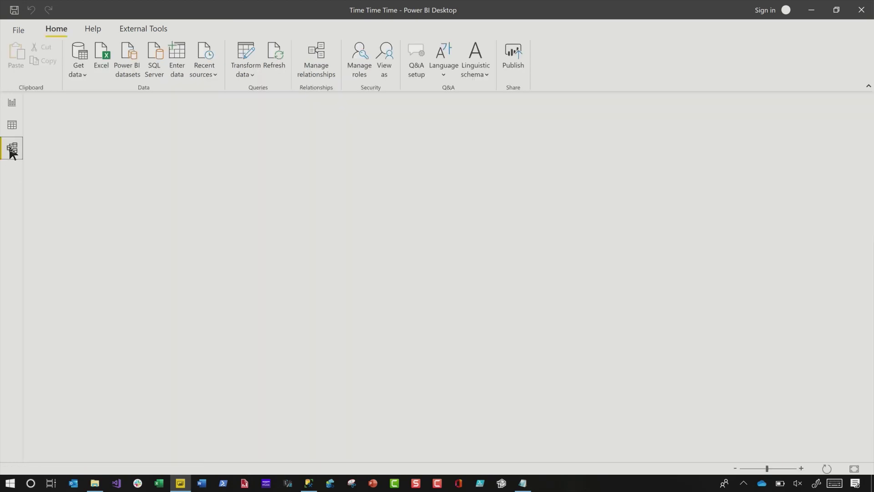
left_click_drag(273, 440, 490, 440)
left_click_drag(497, 132, 226, 362)
left_click_drag(293, 438, 181, 447)
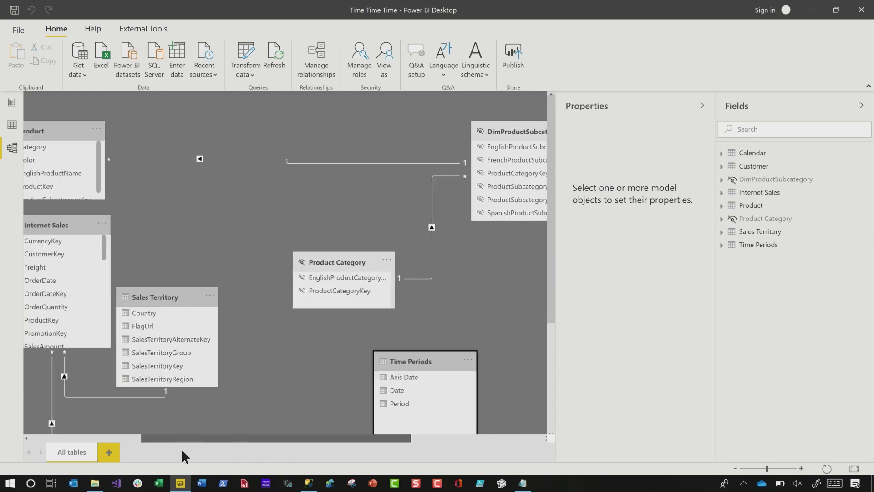
Position Time Periods between Product Category and Calendar, and relate its Date column to the Calendar table's Date column
left_click_drag(437, 360, 383, 363)
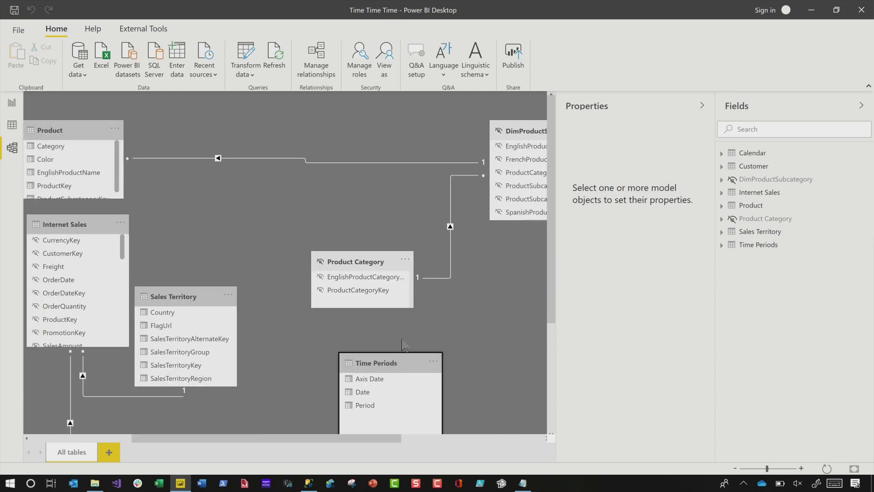
scroll(383, 362, "down", 3)
left_click_drag(409, 201, 446, 191)
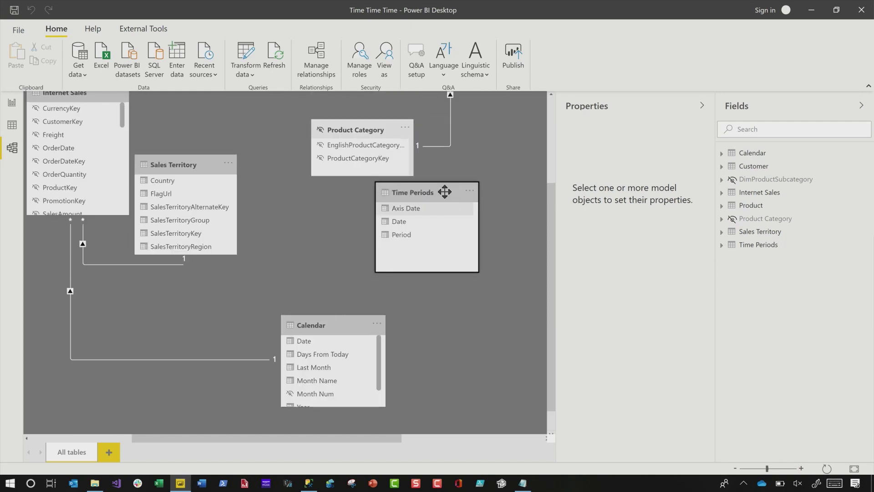
left_click_drag(412, 222, 313, 344)
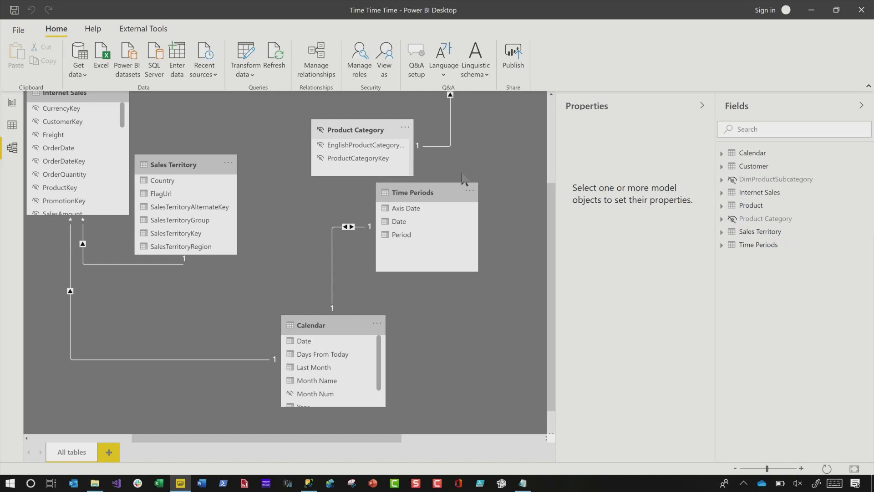
left_click_drag(430, 187, 448, 196)
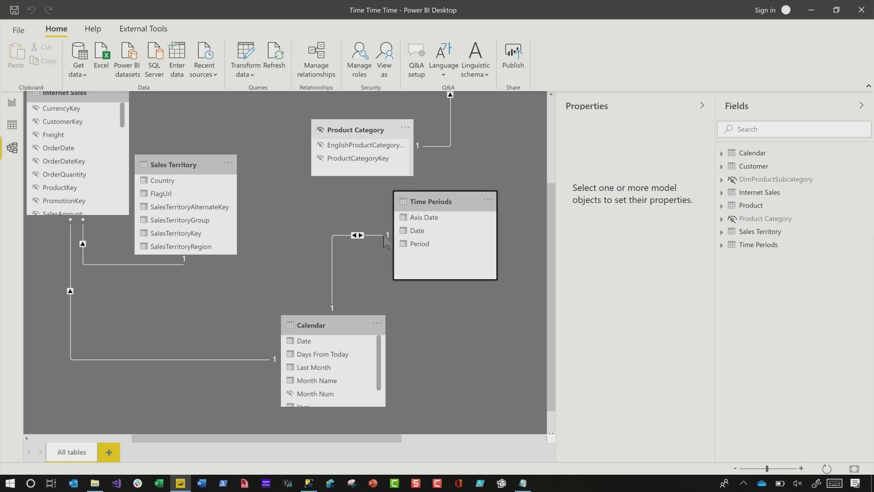
Return to the report and add a slicer on the Time Periods Period field below the Freight Growth card
left_click(12, 104)
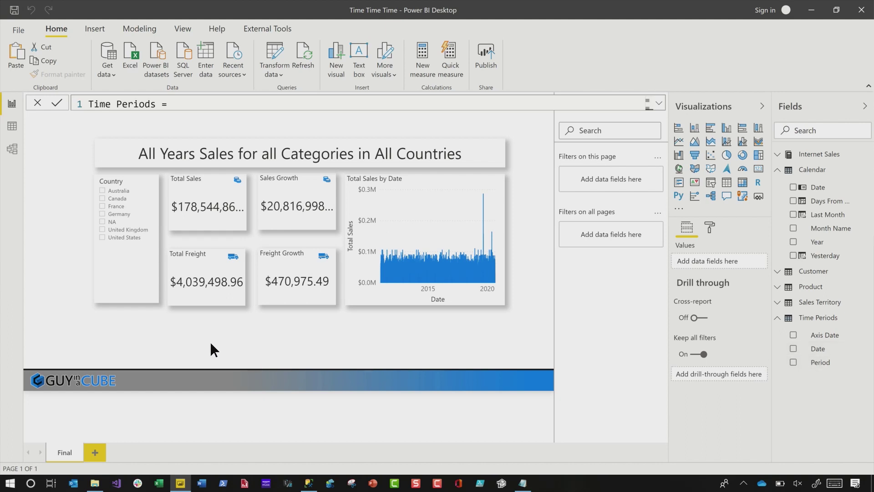
left_click(196, 343)
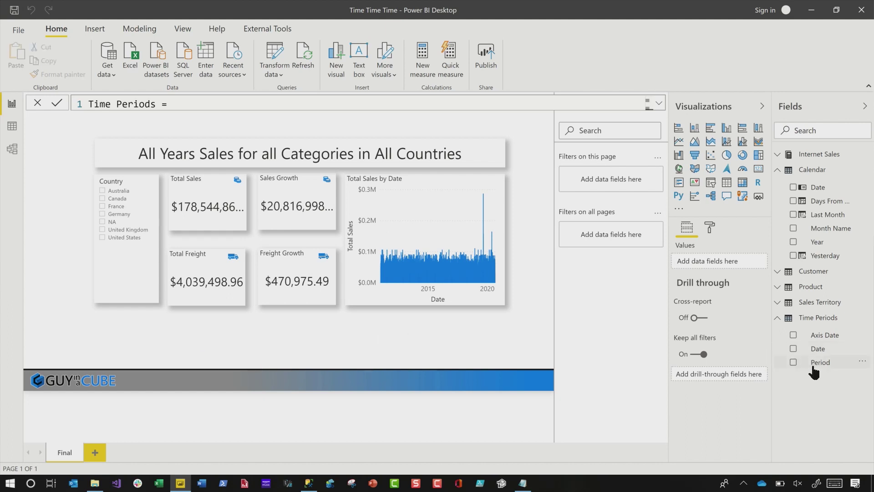
left_click_drag(774, 367, 266, 336)
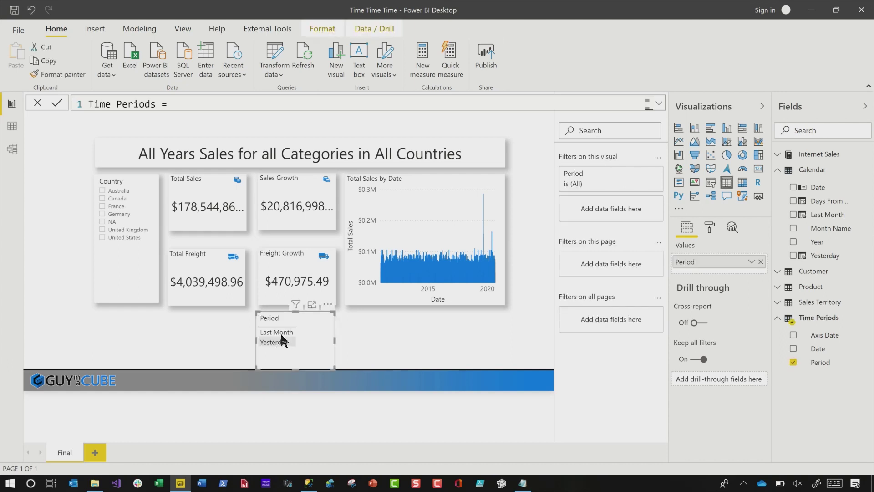
left_click(710, 182)
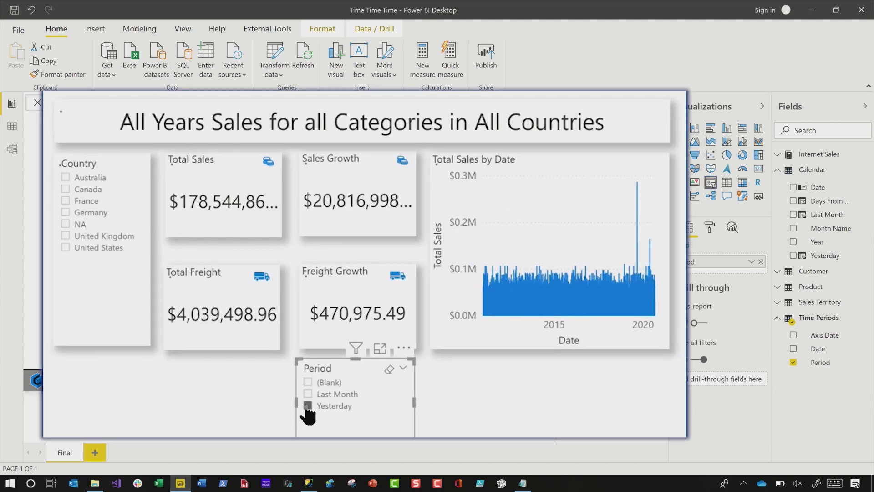
Filter the report page with the Period slicer by Yesterday, followed by Last Month
left_click(307, 406)
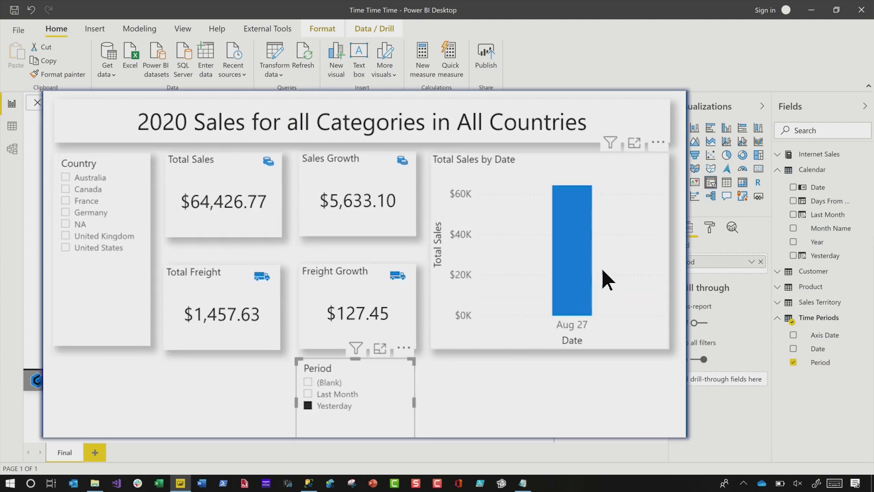
left_click(308, 394)
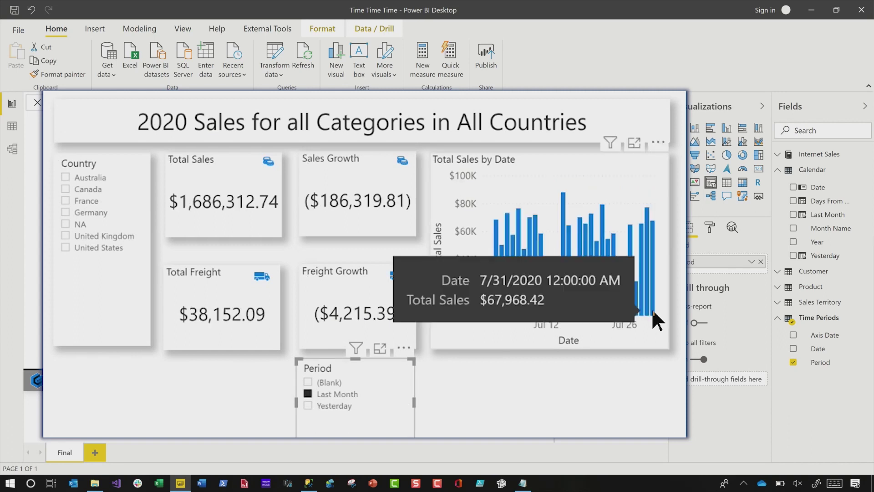